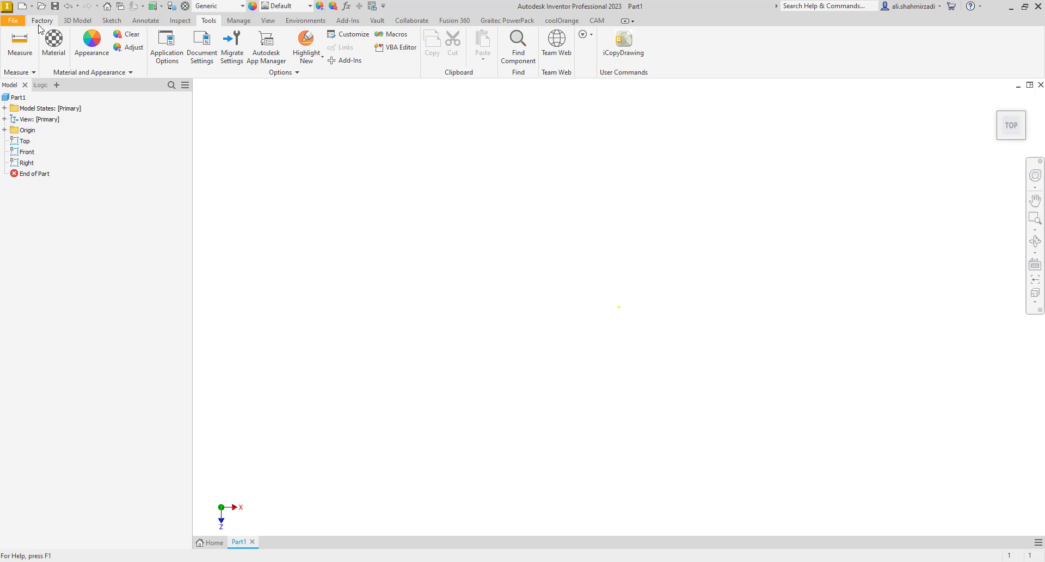
Start a new 2D sketch on the XZ origin plane
{"action": "left_click", "coordinate": [69, 21]}
{"action": "left_click", "coordinate": [22, 42]}
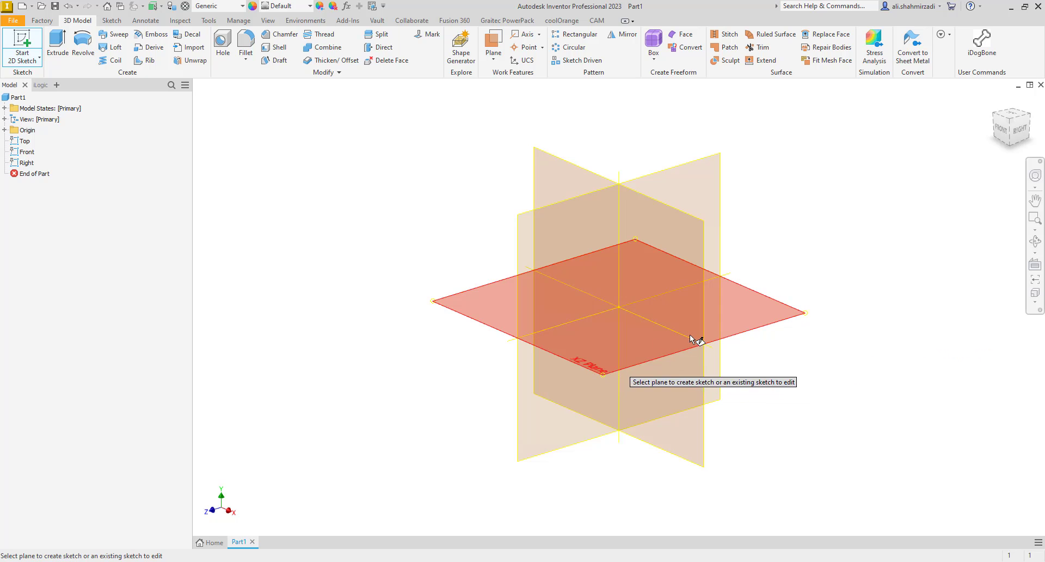
{"action": "left_click", "coordinate": [757, 325]}
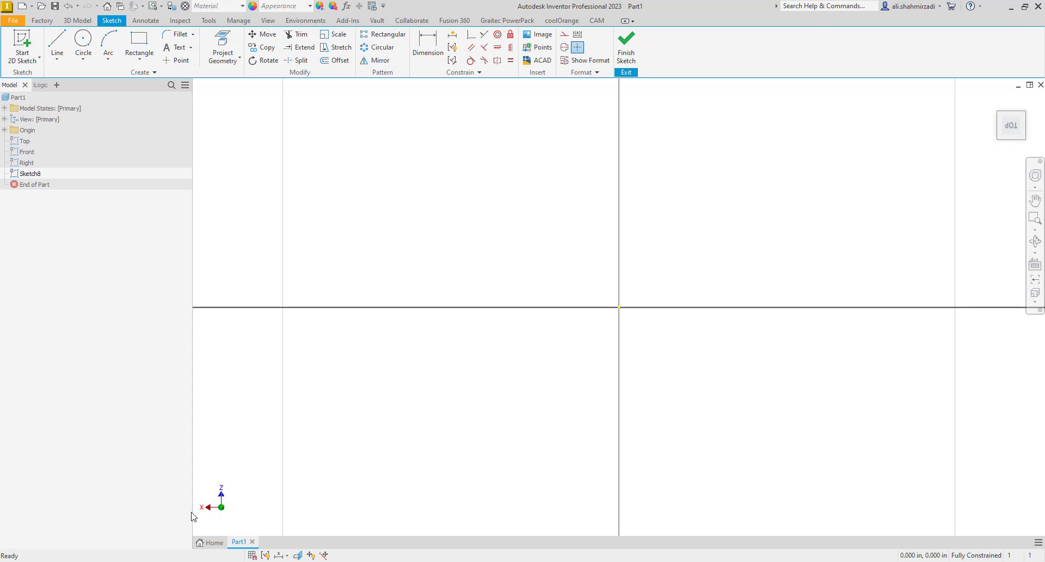
{"action": "scroll", "coordinate": [454, 321], "scroll_direction": "down", "scroll_amount": 8}
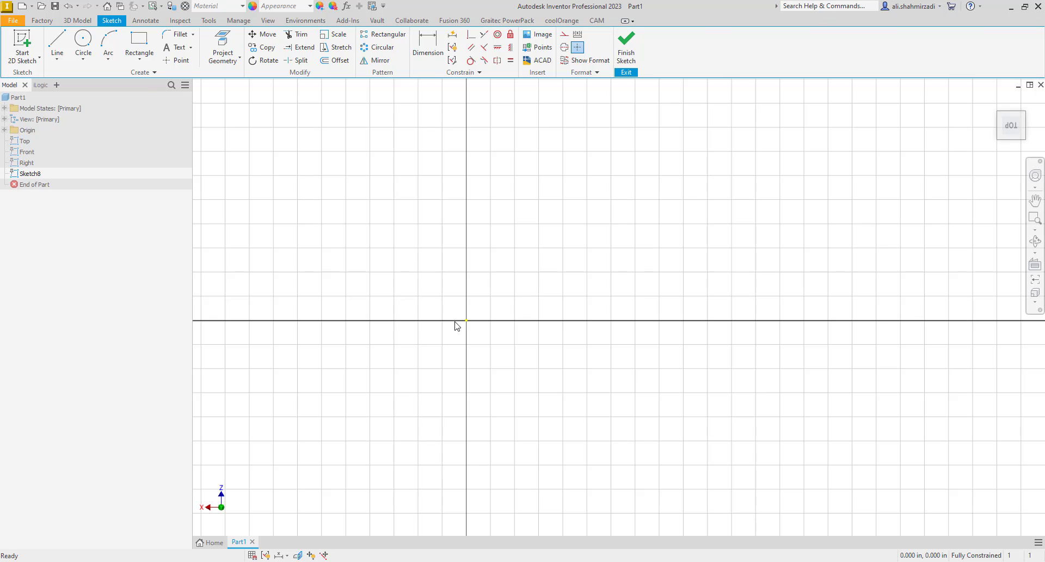
{"action": "mouse_move", "coordinate": [462, 356]}
{"action": "middle_mouse_down"}
{"action": "mouse_move", "coordinate": [693, 357]}
{"action": "mouse_move", "coordinate": [630, 366]}
{"action": "mouse_move", "coordinate": [649, 368]}
{"action": "mouse_move", "coordinate": [646, 350]}
{"action": "mouse_move", "coordinate": [572, 342]}
{"action": "middle_mouse_up"}
{"action": "scroll", "coordinate": [614, 366], "scroll_direction": "down", "scroll_amount": 2}
{"action": "scroll", "coordinate": [572, 342], "scroll_direction": "up", "scroll_amount": 3}
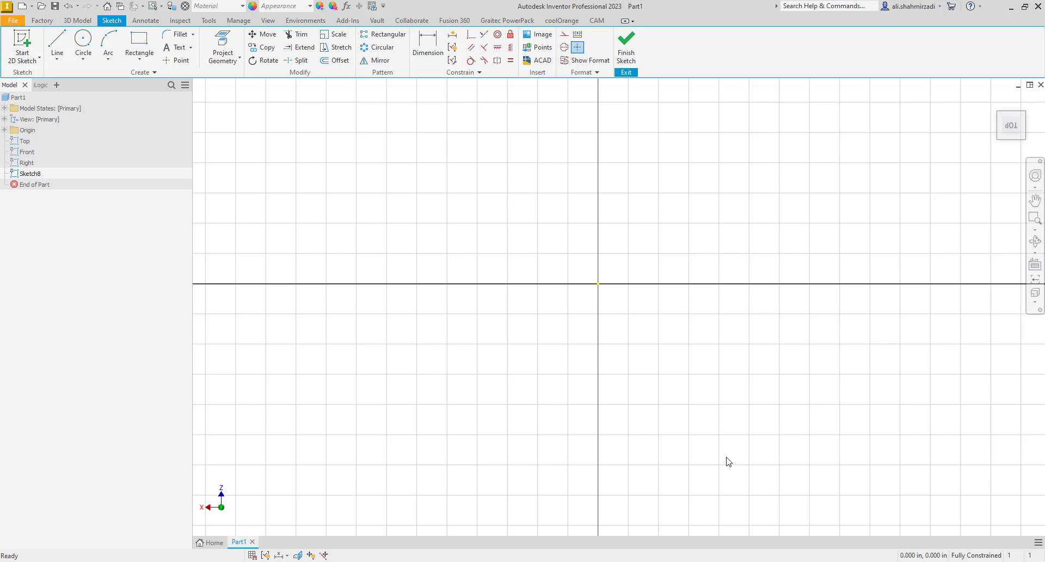
{"action": "scroll", "coordinate": [719, 338], "scroll_direction": "down", "scroll_amount": 2}
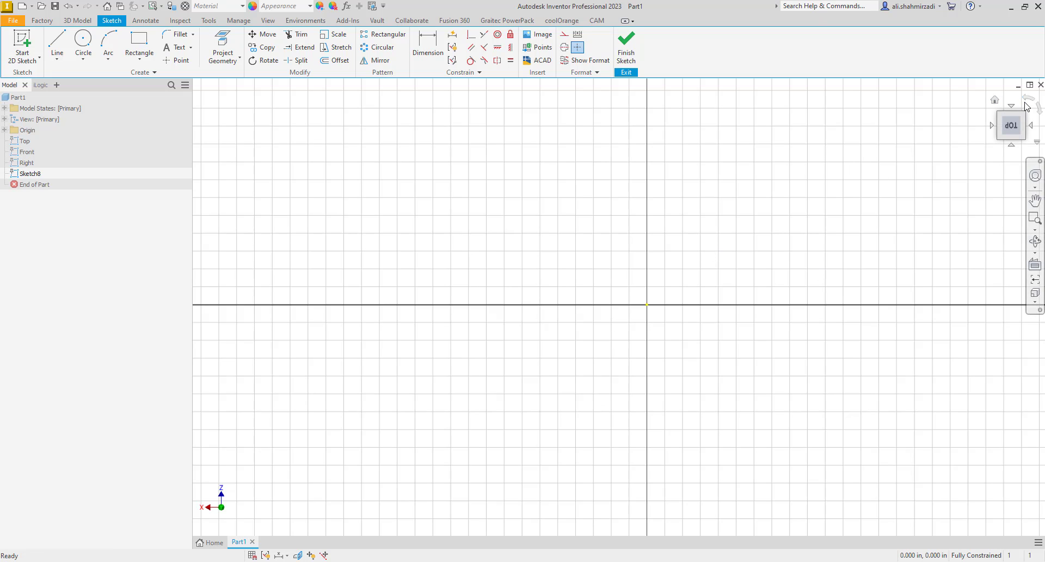
Rotate the XZ sketch view 180 degrees so the Top face reads upright, and finish the empty sketch
{"action": "left_click", "coordinate": [1029, 101]}
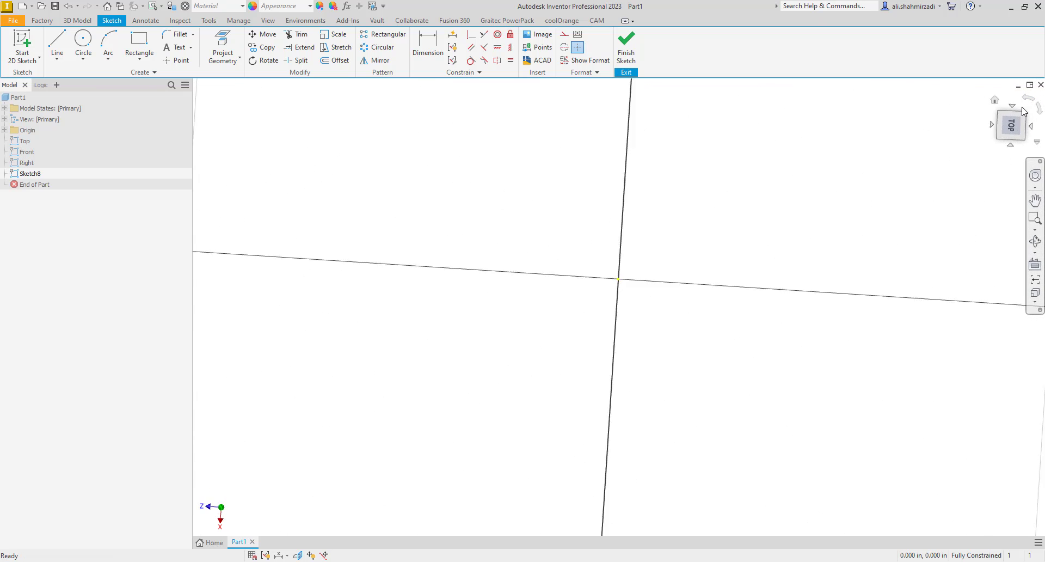
{"action": "left_click", "coordinate": [1028, 102]}
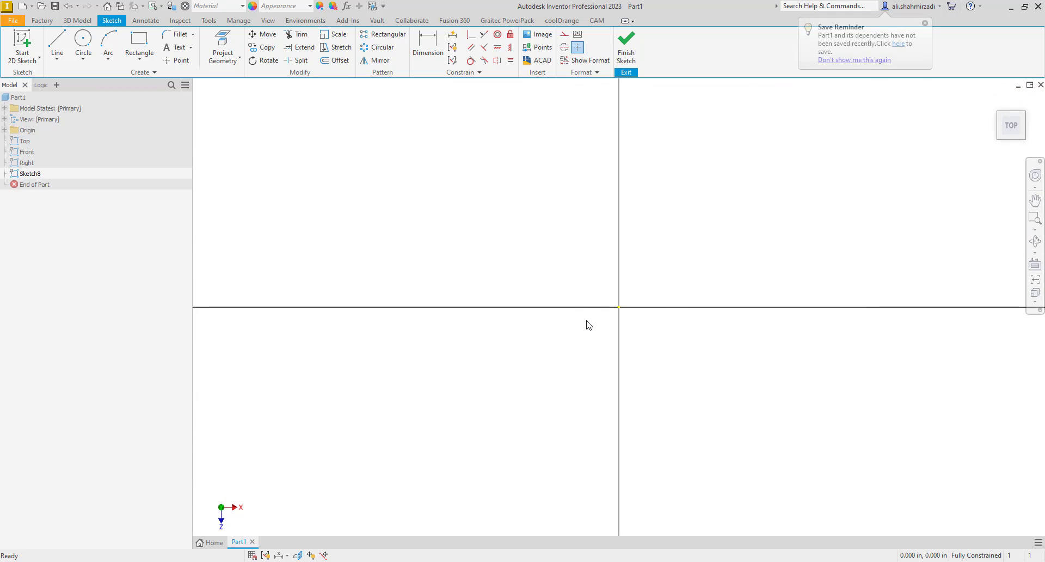
{"action": "scroll", "coordinate": [588, 324], "scroll_direction": "down", "scroll_amount": 3}
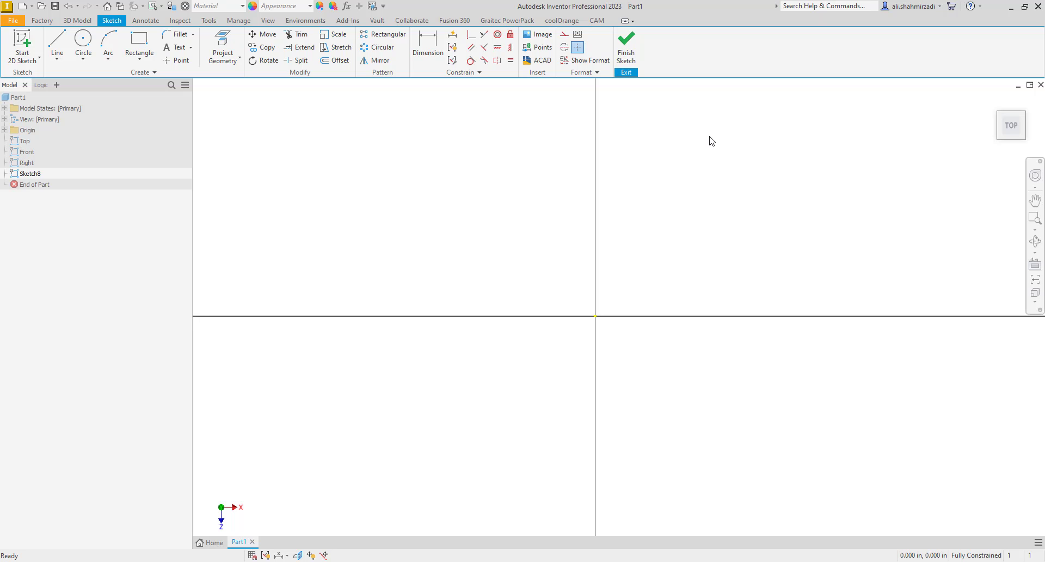
{"action": "left_click", "coordinate": [629, 58]}
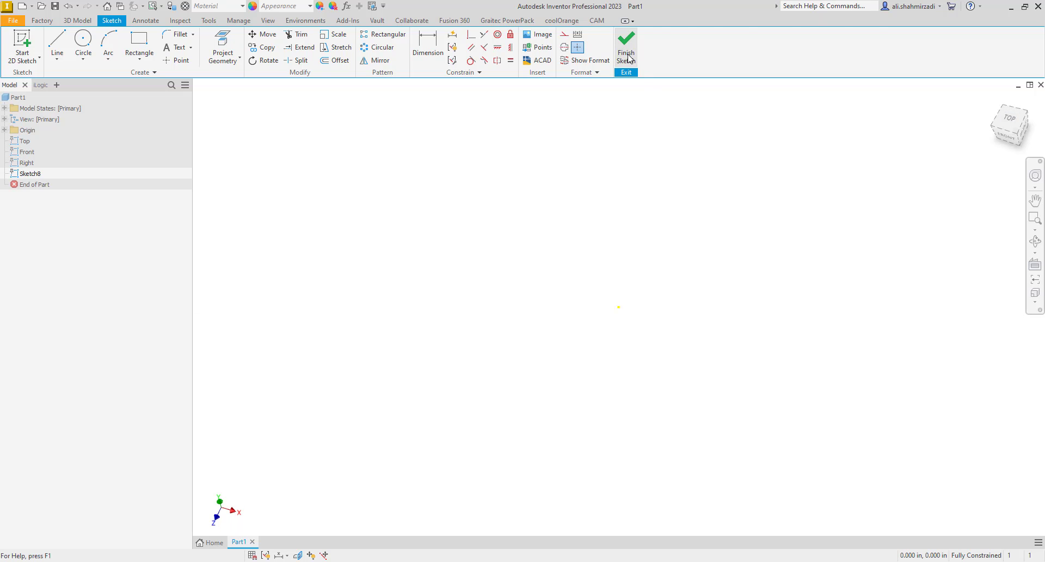
Start a 2D sketch on the YZ origin plane and rotate its view 90 degrees to upright and back
{"action": "left_click", "coordinate": [19, 35]}
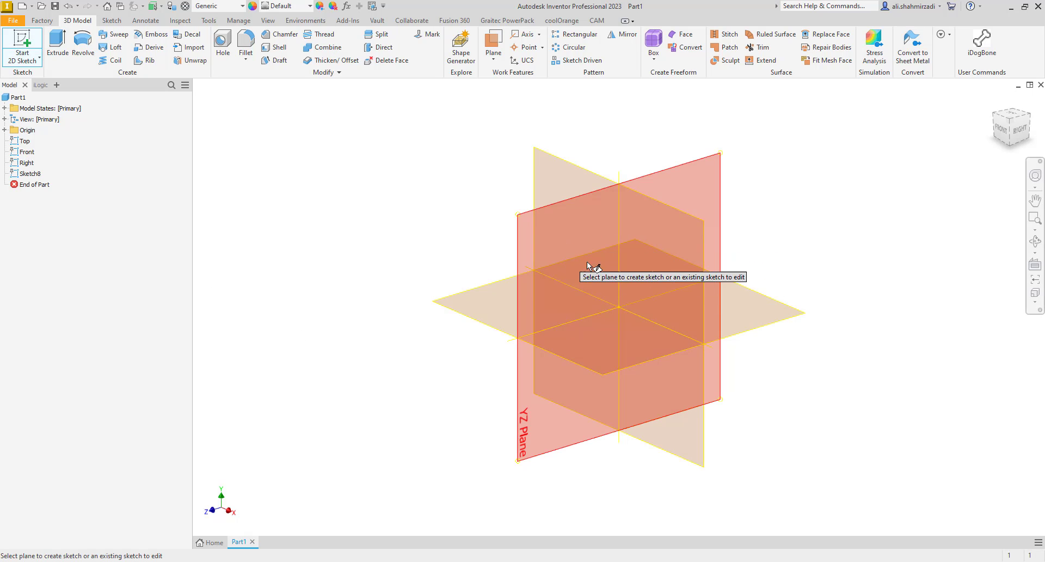
{"action": "left_click", "coordinate": [531, 244]}
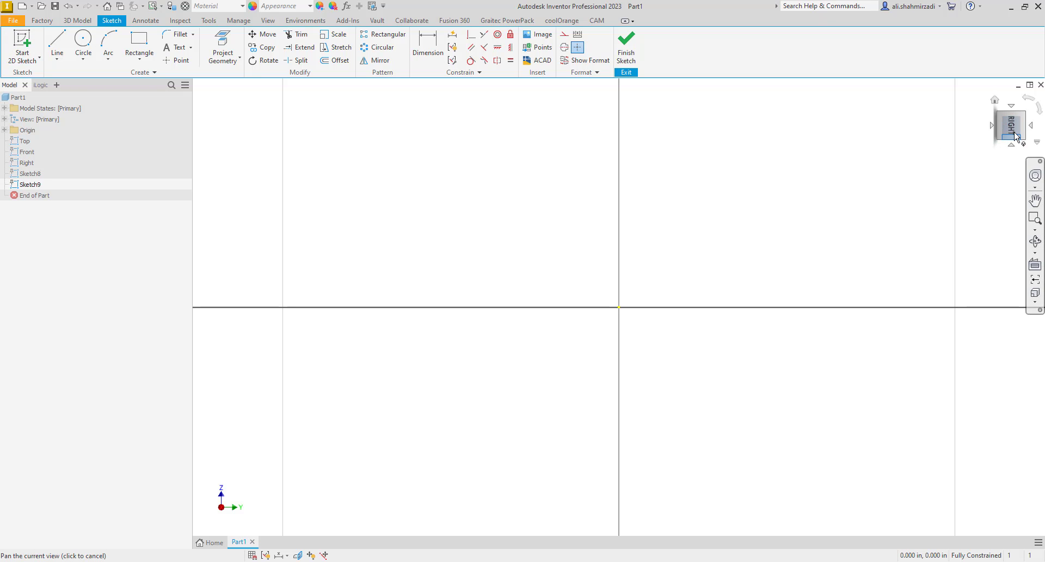
{"action": "left_click", "coordinate": [1028, 102]}
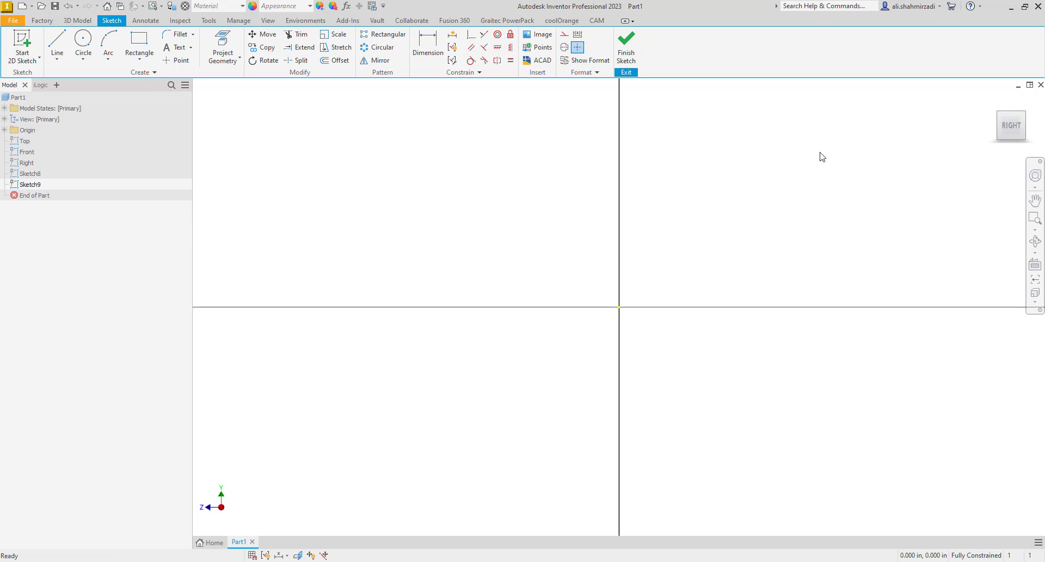
{"action": "left_click", "coordinate": [1040, 107]}
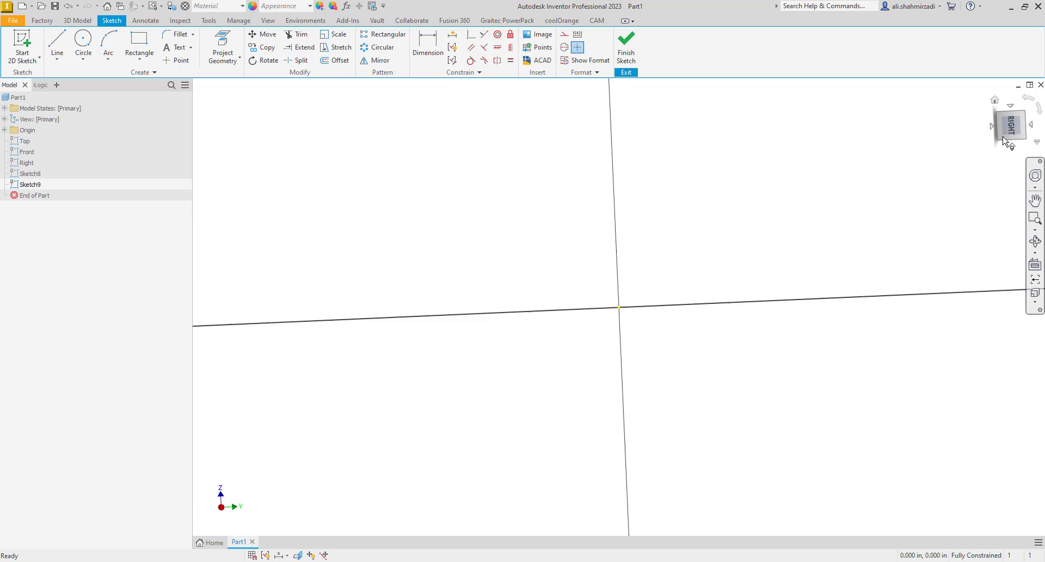
Draw two connected slanted lines forming a corner around the origin of the YZ sketch
{"action": "left_click", "coordinate": [58, 45]}
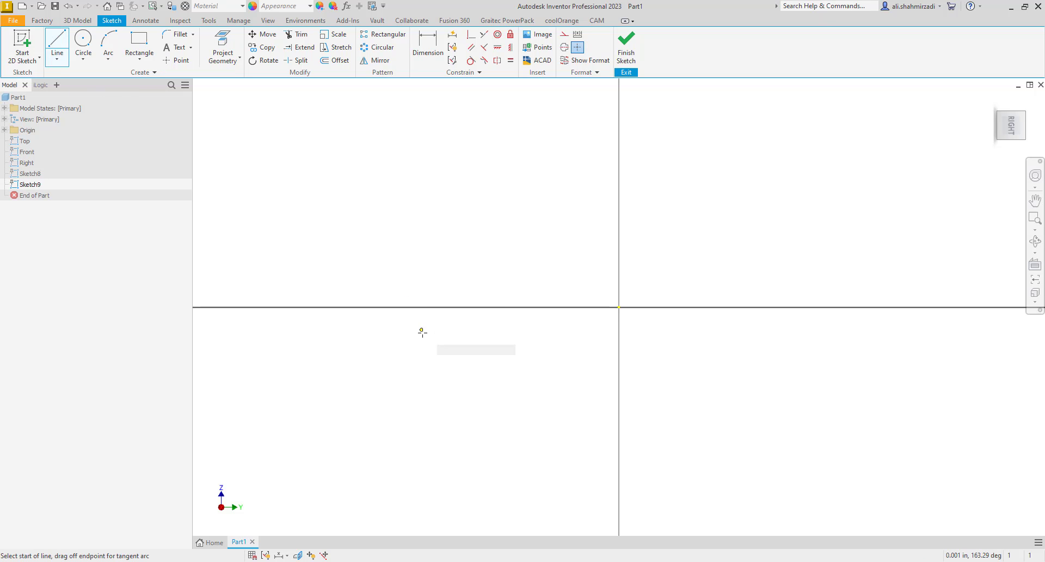
{"action": "left_click", "coordinate": [447, 374]}
{"action": "left_click", "coordinate": [478, 224]}
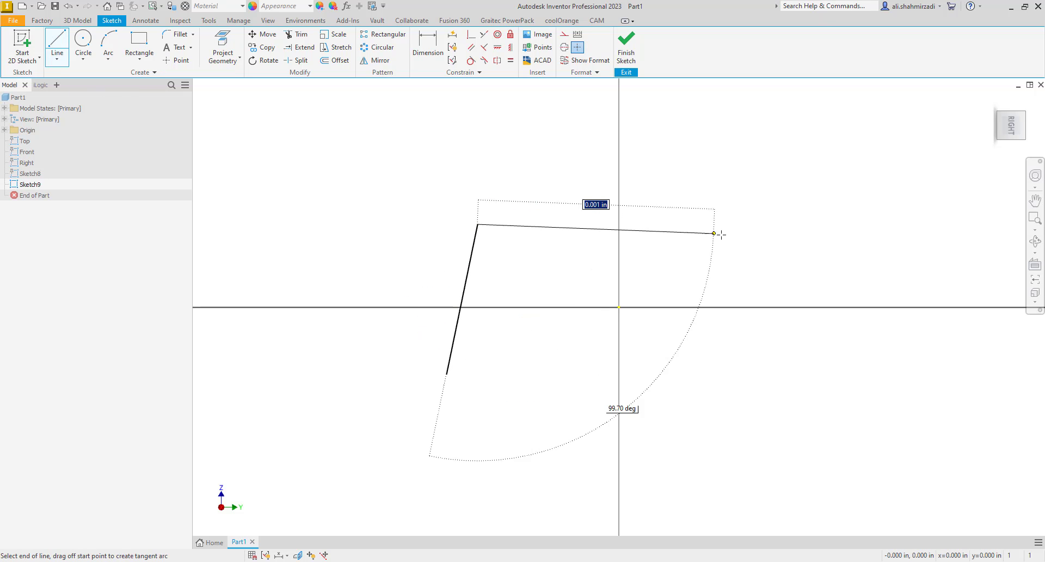
{"action": "left_click", "coordinate": [731, 276]}
{"action": "right_click", "coordinate": [732, 284]}
{"action": "left_click", "coordinate": [776, 287]}
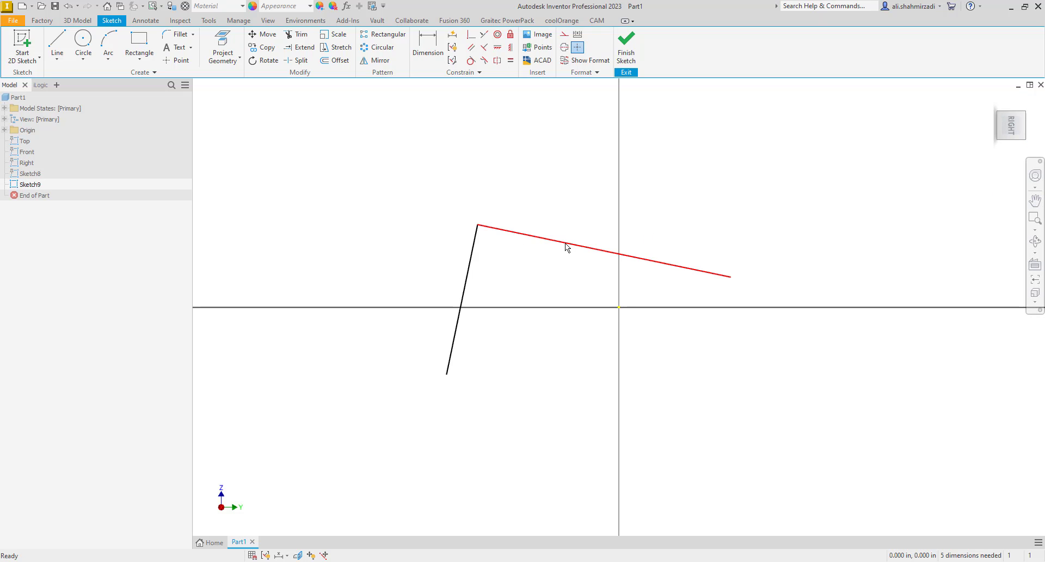
Apply a horizontal constraint to the longer upper line, and undo that constraint
{"action": "left_click", "coordinate": [498, 50]}
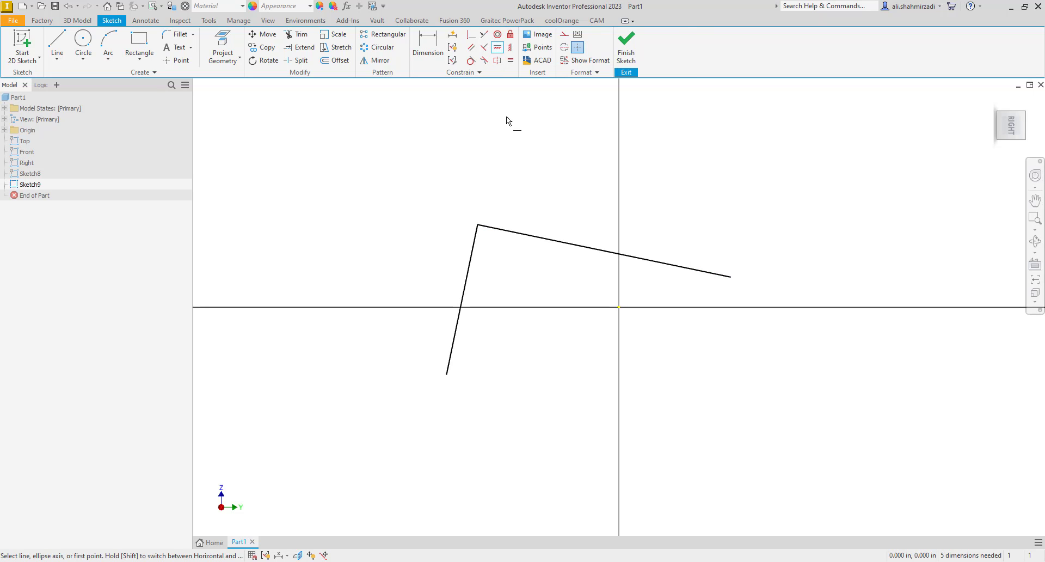
{"action": "left_click", "coordinate": [508, 231]}
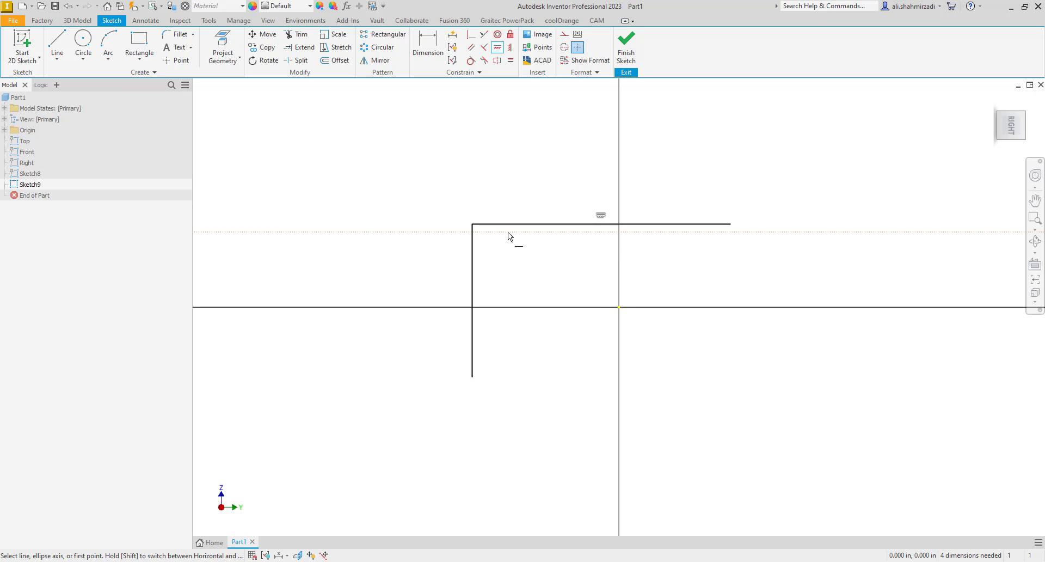
{"action": "right_click", "coordinate": [498, 178]}
{"action": "left_click", "coordinate": [550, 177]}
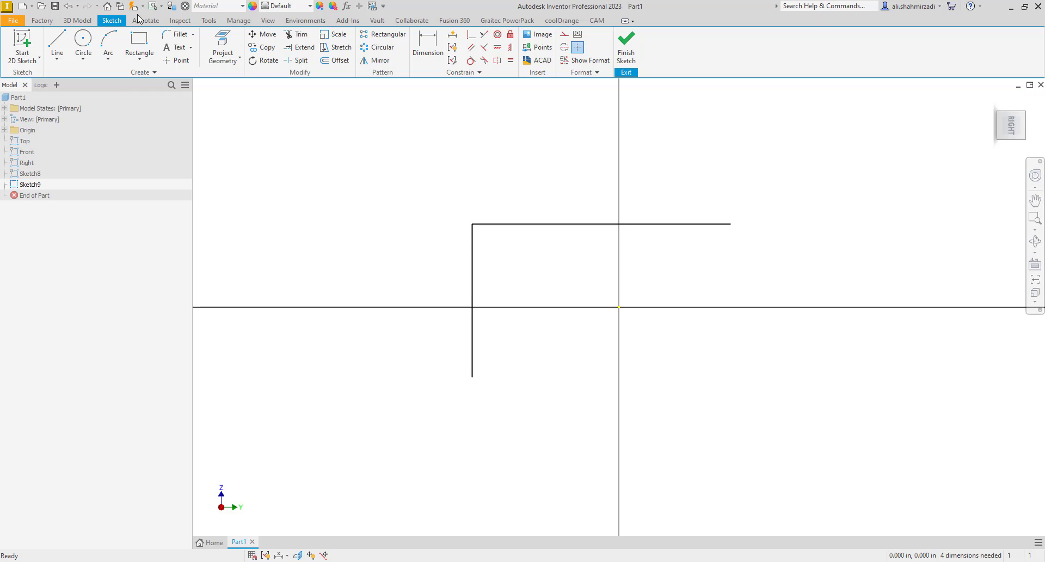
{"action": "left_click", "coordinate": [68, 6]}
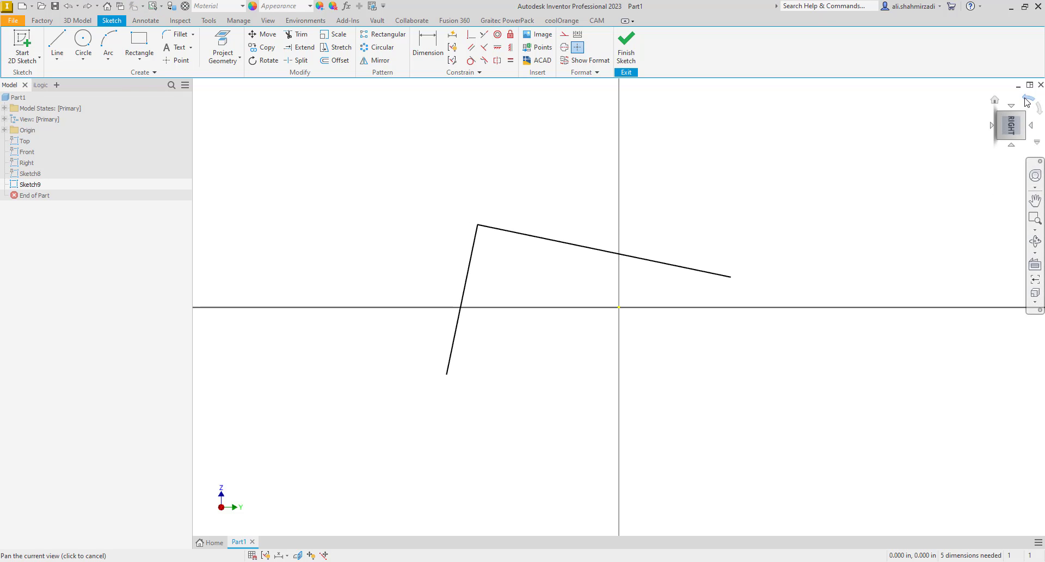
Rotate the view 90 degrees so the Right face reads upright, and apply a horizontal constraint to the longer line
{"action": "left_click", "coordinate": [1027, 100]}
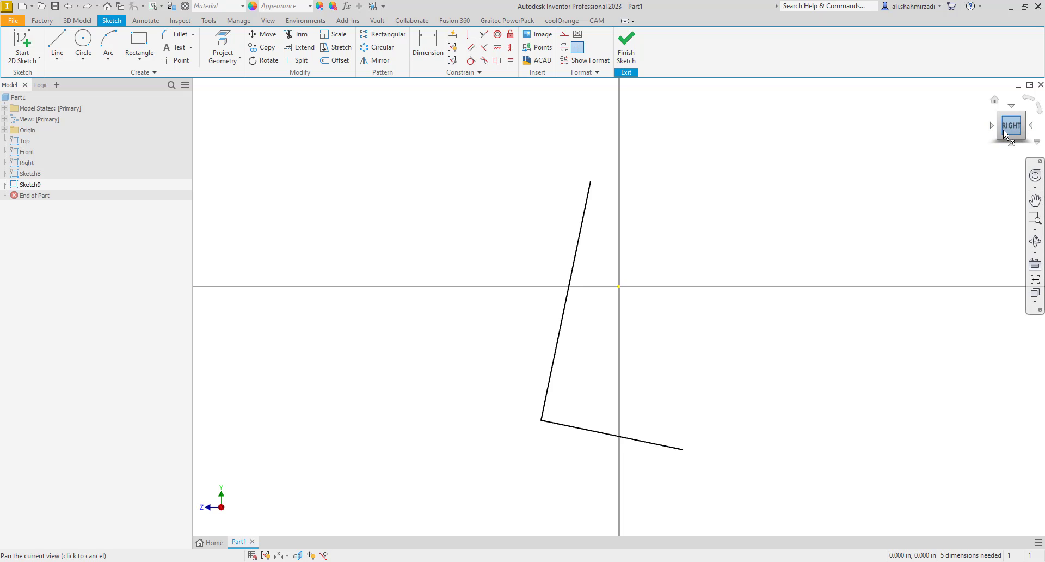
{"action": "left_click", "coordinate": [498, 47]}
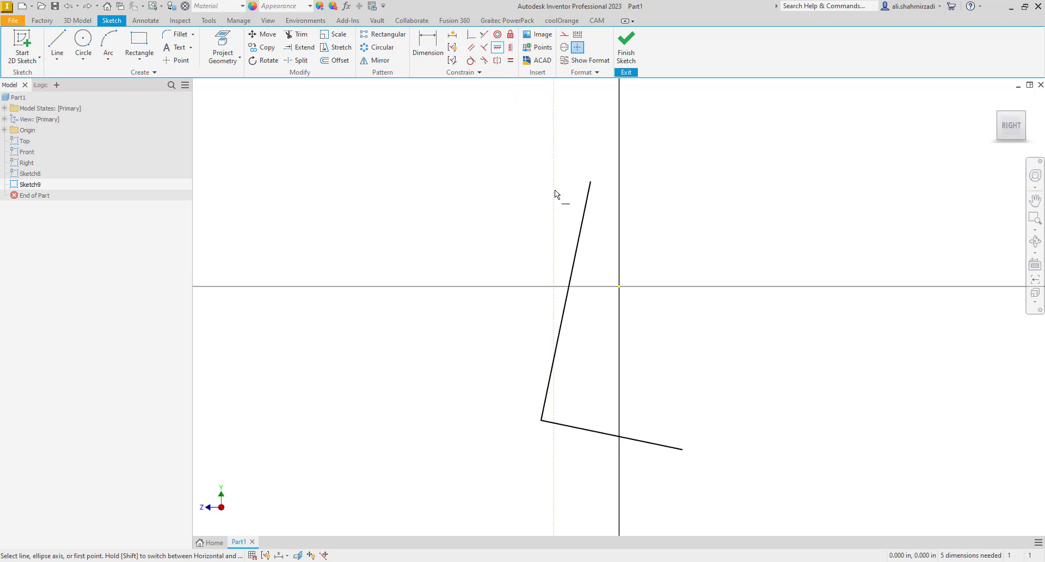
{"action": "left_click", "coordinate": [581, 230]}
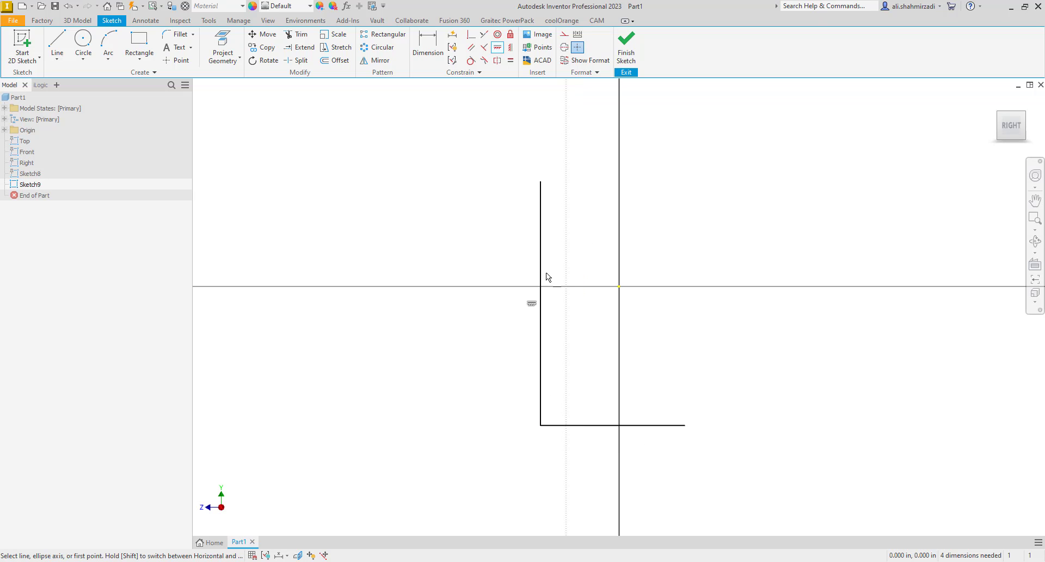
{"action": "mouse_move", "coordinate": [1021, 124]}
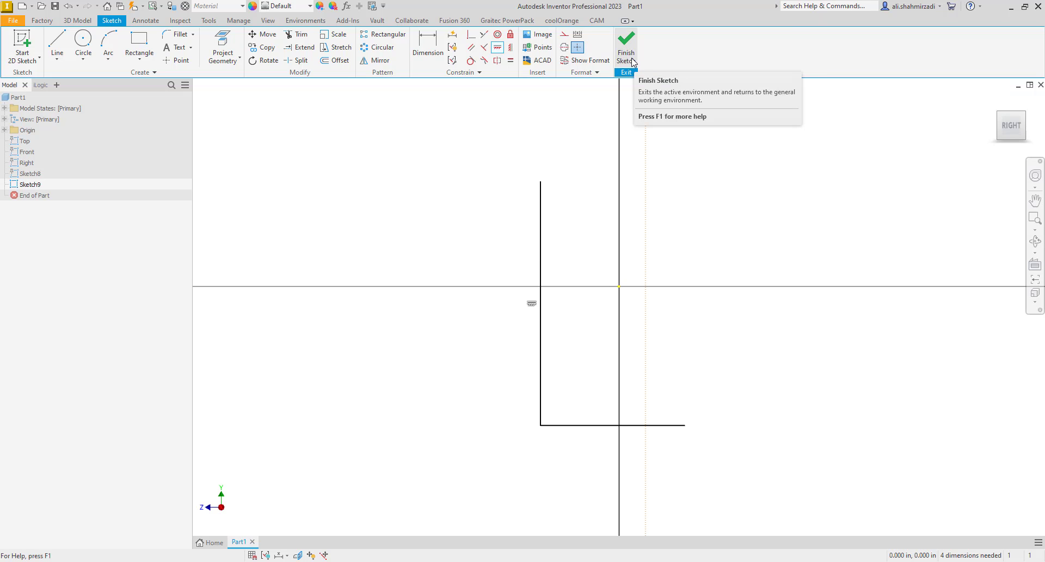
{"action": "right_click", "coordinate": [574, 165]}
{"action": "left_click", "coordinate": [571, 257]}
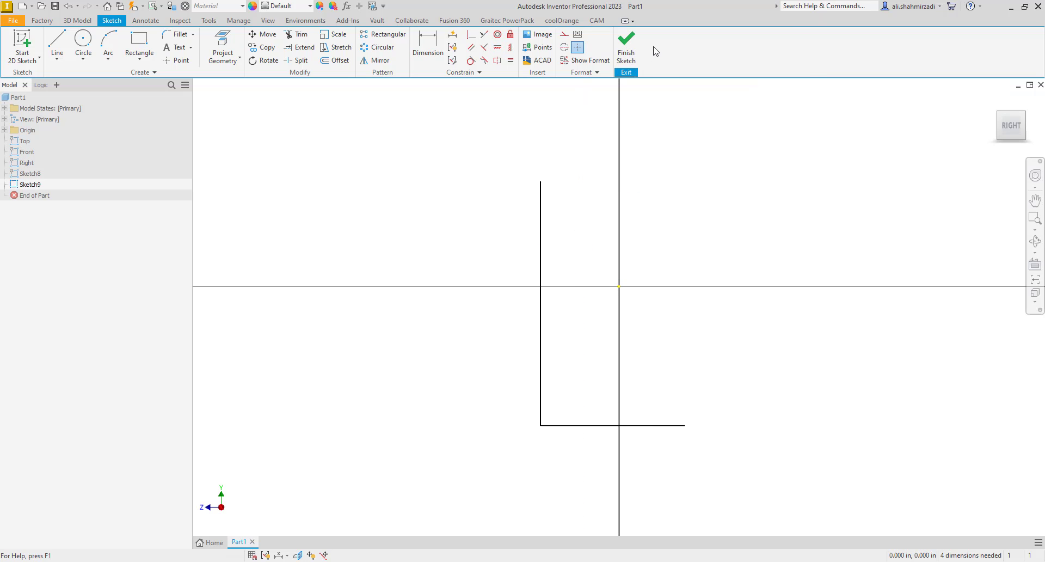
Finish the YZ sketch and delete it from the part
{"action": "left_click", "coordinate": [626, 46]}
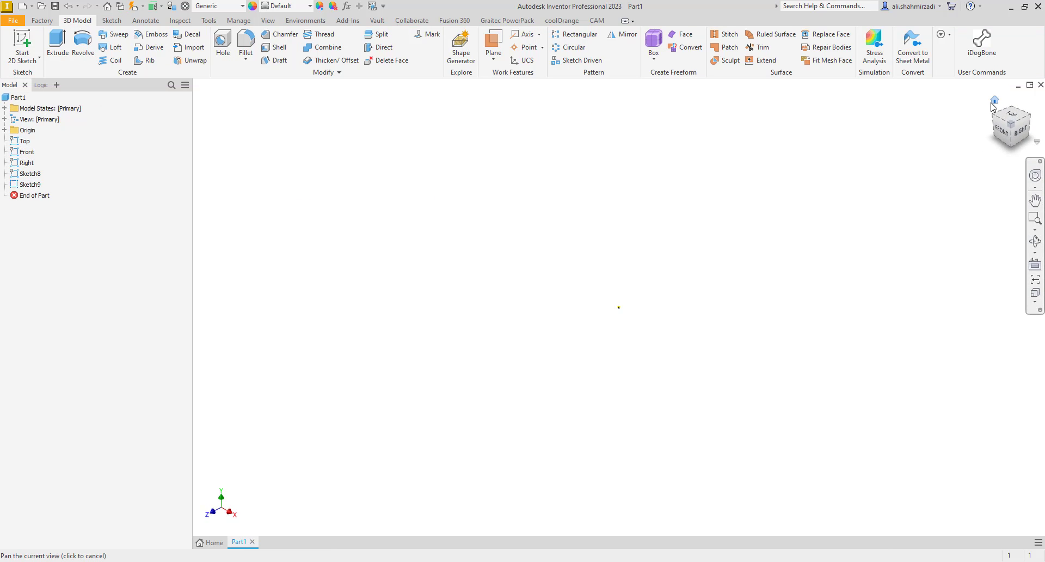
{"action": "right_click", "coordinate": [24, 186]}
{"action": "left_click", "coordinate": [58, 227]}
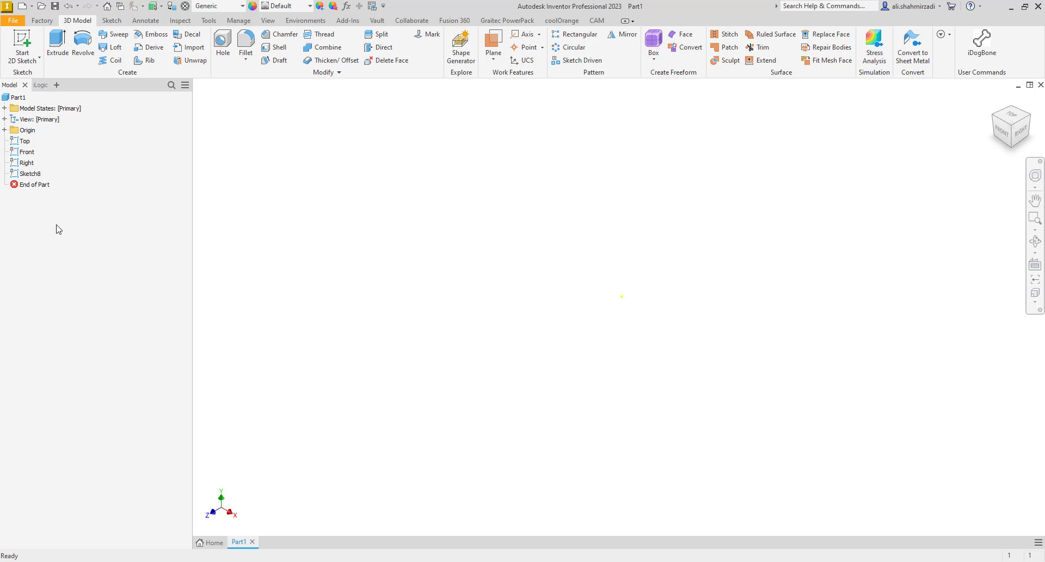
Create a 2D sketch on the XY origin plane and finish it empty
{"action": "left_click", "coordinate": [30, 44]}
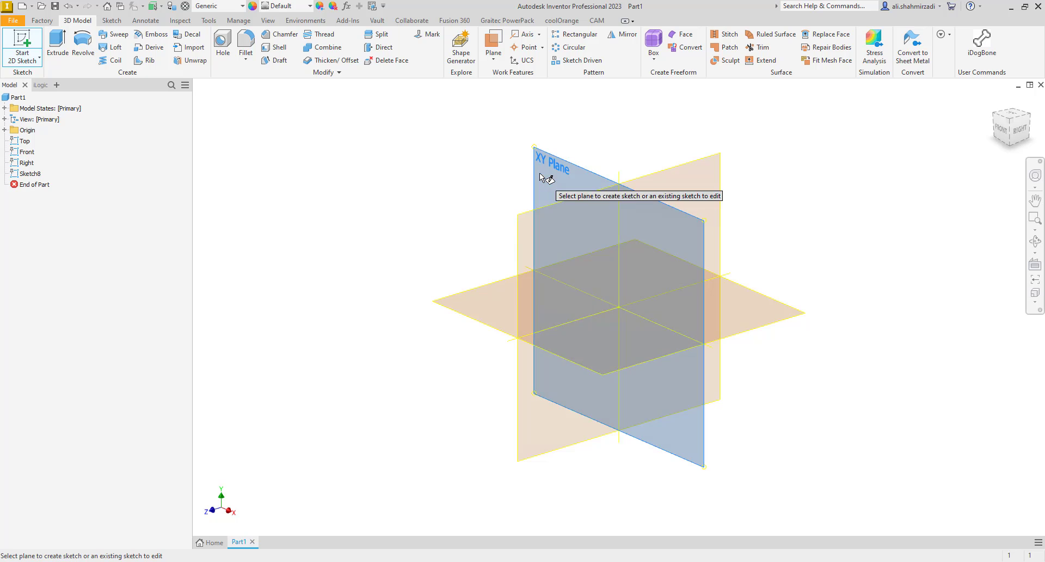
{"action": "left_click", "coordinate": [542, 177]}
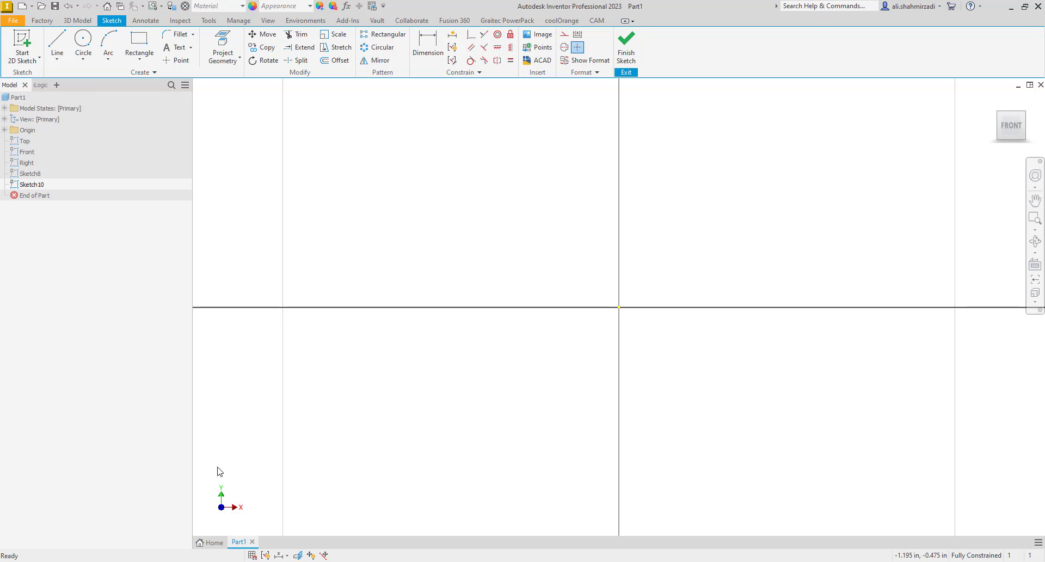
{"action": "left_click", "coordinate": [624, 61]}
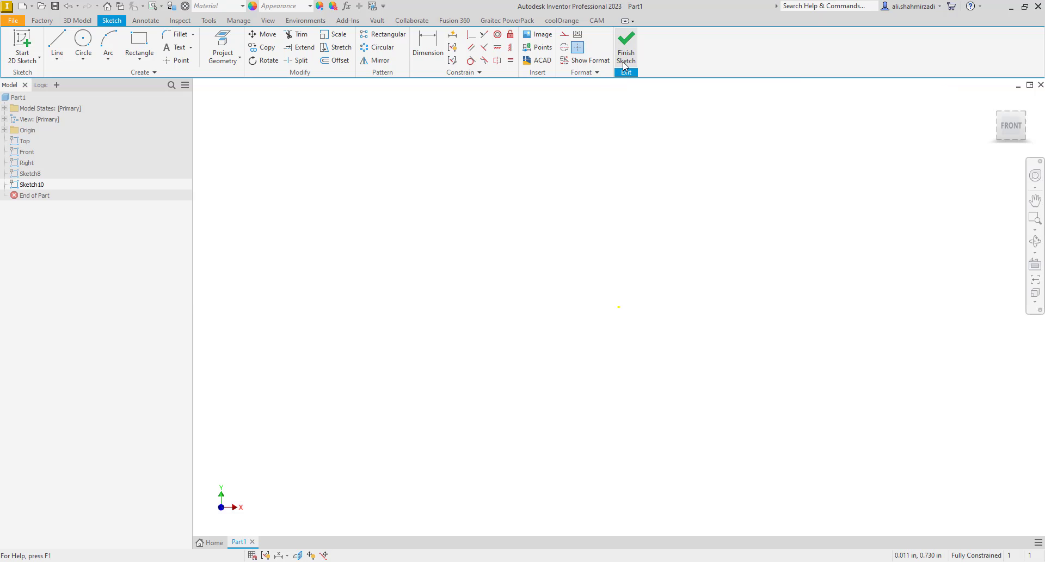
Delete the two empty sketches on the XZ and XY planes together
{"action": "left_click", "coordinate": [36, 187]}
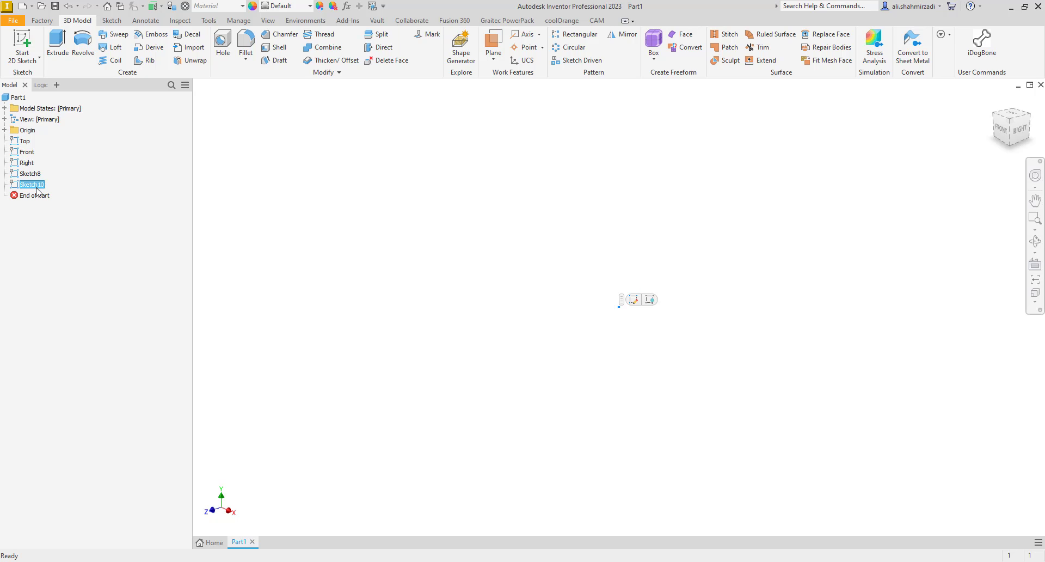
{"action": "left_click", "coordinate": [30, 173], "text": "ctrl"}
{"action": "right_click", "coordinate": [30, 173]}
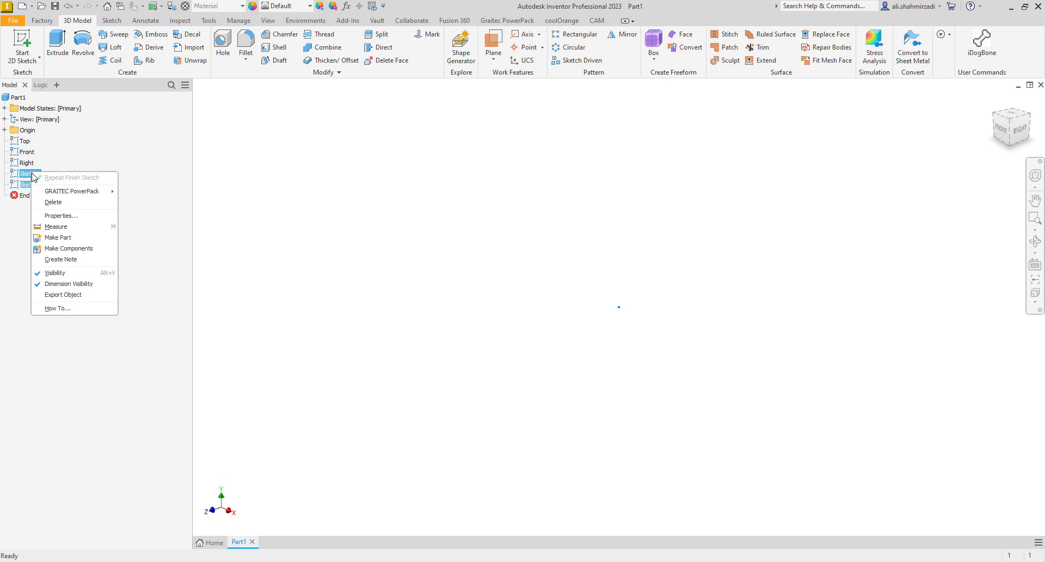
{"action": "left_click", "coordinate": [53, 202]}
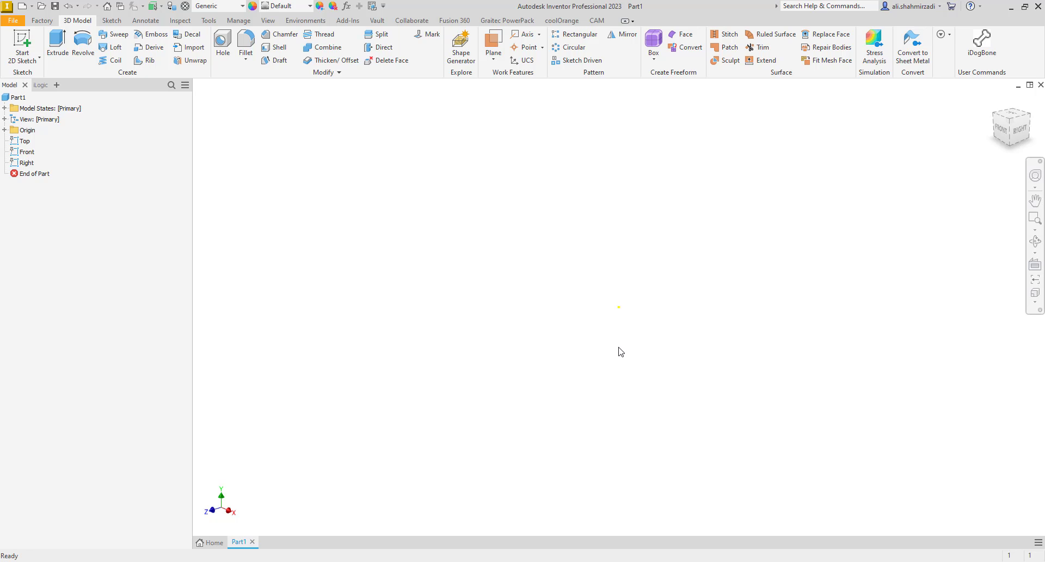
Review the Display settings in the application options, including Look At Behavior and the middle mouse button assignments, without changing them
{"action": "left_click", "coordinate": [209, 21]}
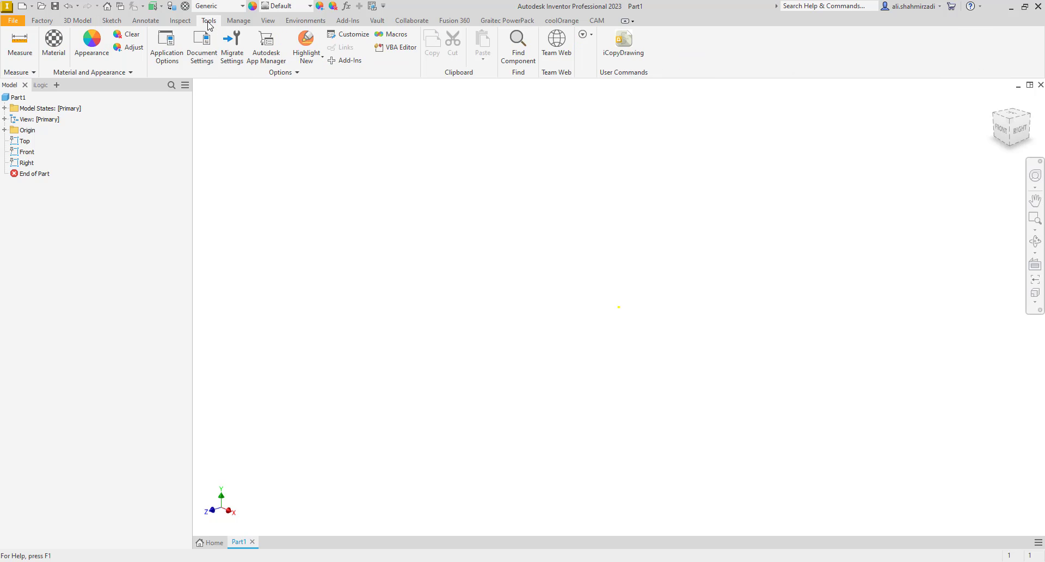
{"action": "left_click", "coordinate": [166, 60]}
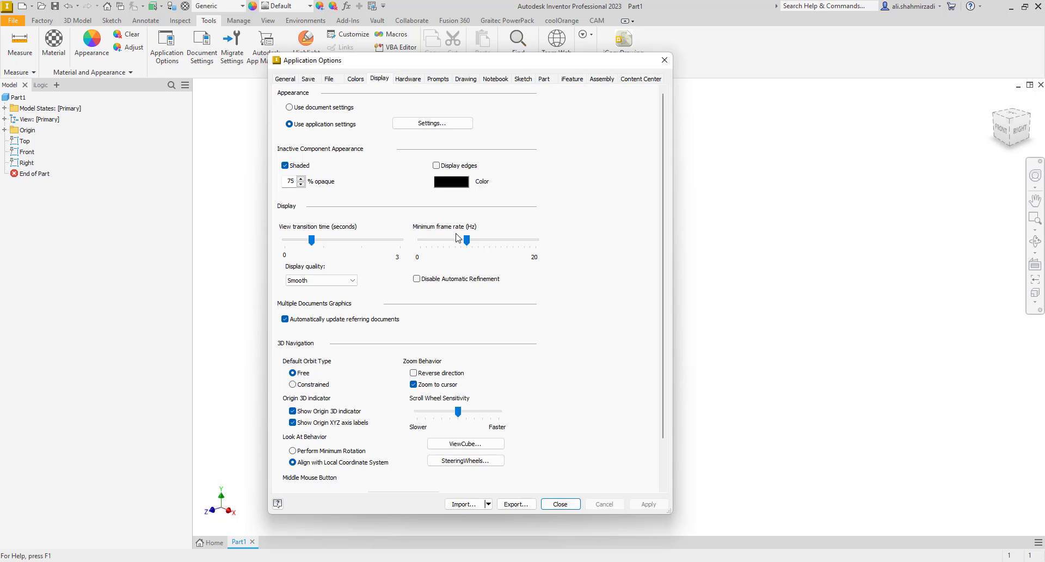
{"action": "scroll", "coordinate": [661, 330], "scroll_direction": "down", "scroll_amount": 1}
{"action": "scroll", "coordinate": [661, 330], "scroll_direction": "down", "scroll_amount": 1}
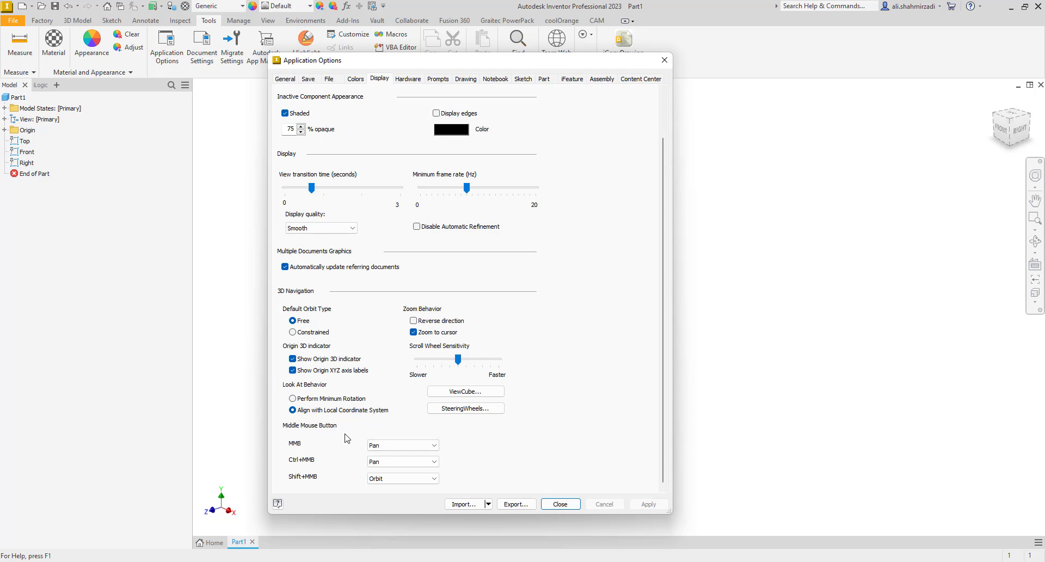
{"action": "left_click", "coordinate": [664, 61]}
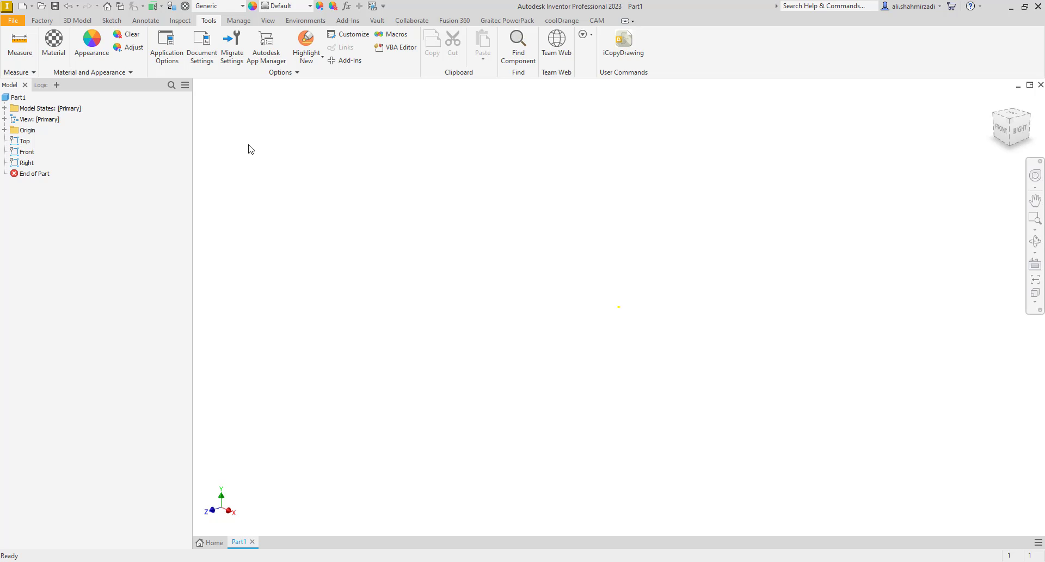
Create an empty 2D sketch on the XZ origin plane, and reopen it once to check its view orientation
{"action": "left_click", "coordinate": [77, 20]}
{"action": "left_click", "coordinate": [27, 48]}
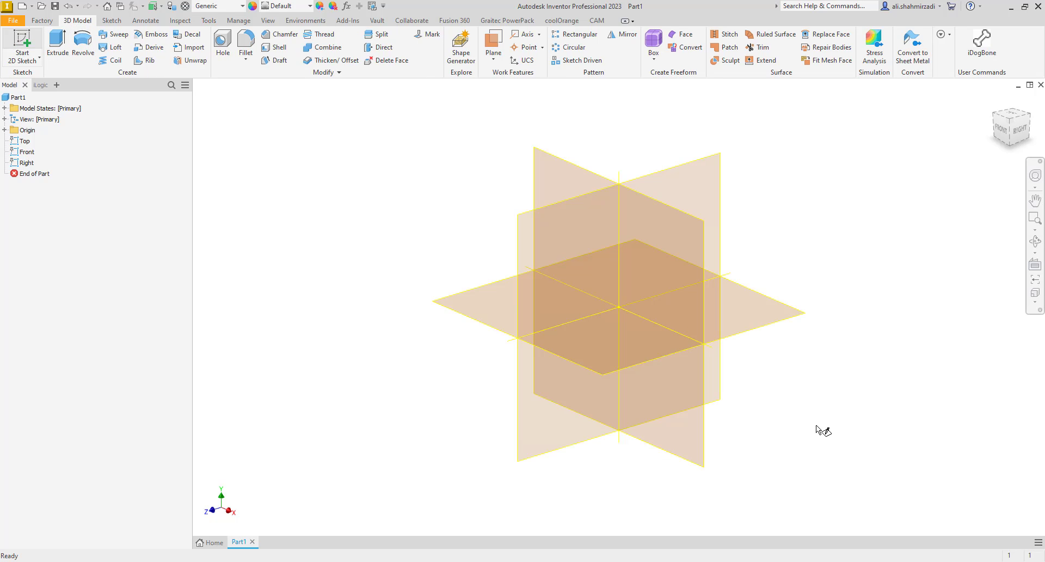
{"action": "left_click", "coordinate": [769, 314]}
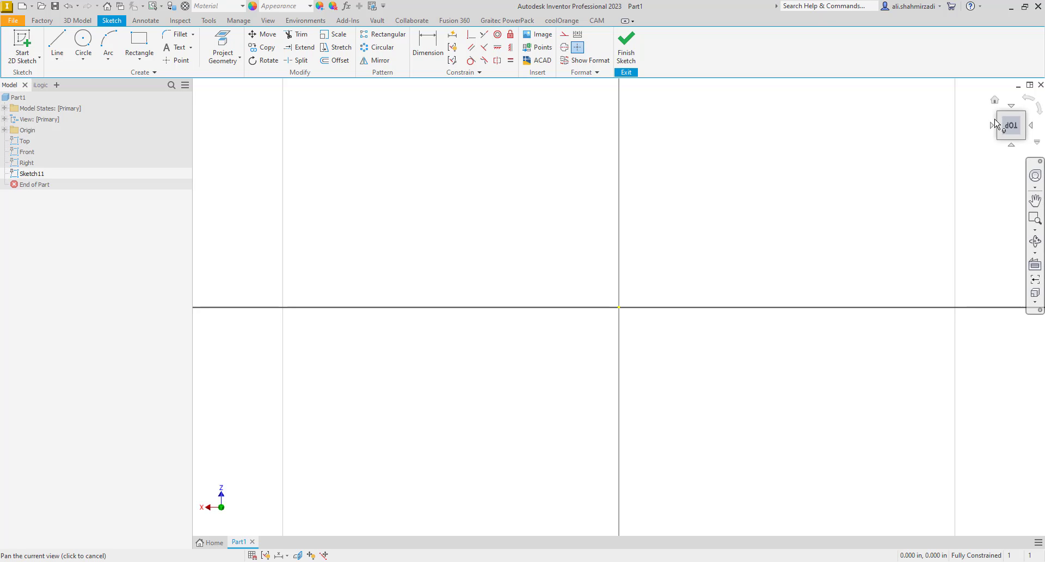
{"action": "left_click", "coordinate": [626, 46]}
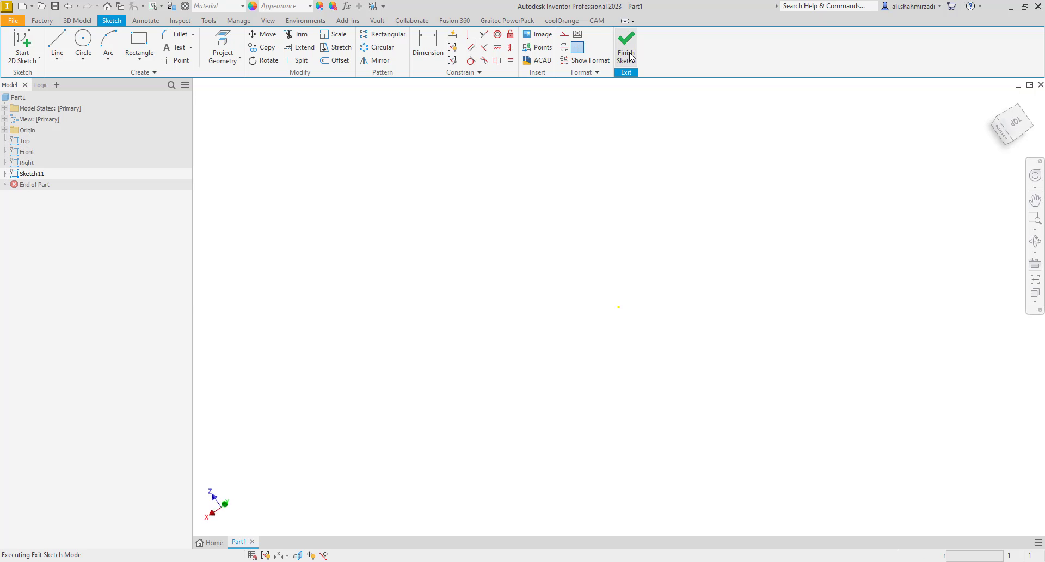
{"action": "double_click", "coordinate": [31, 174]}
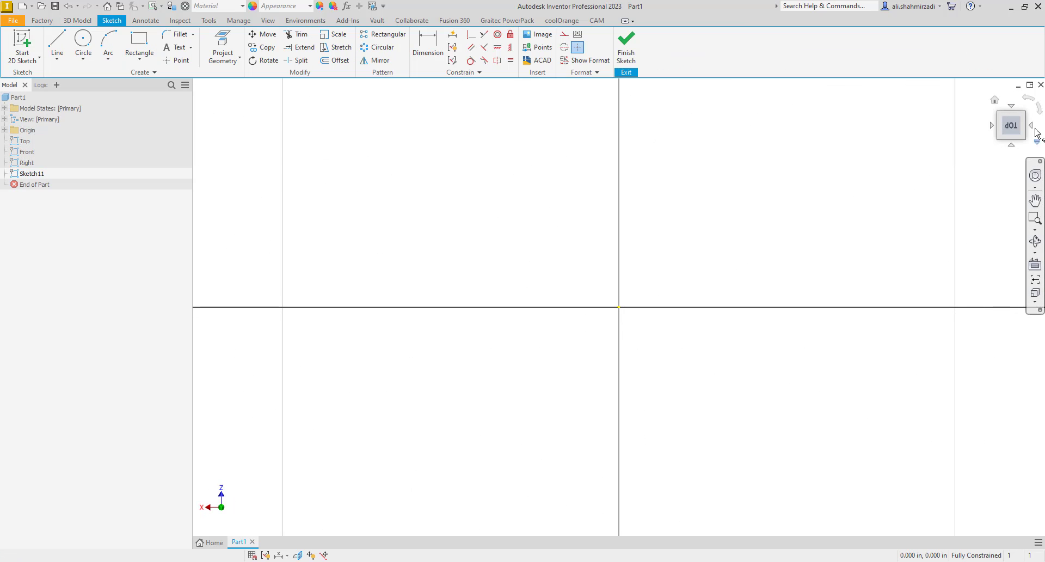
{"action": "left_click", "coordinate": [637, 65]}
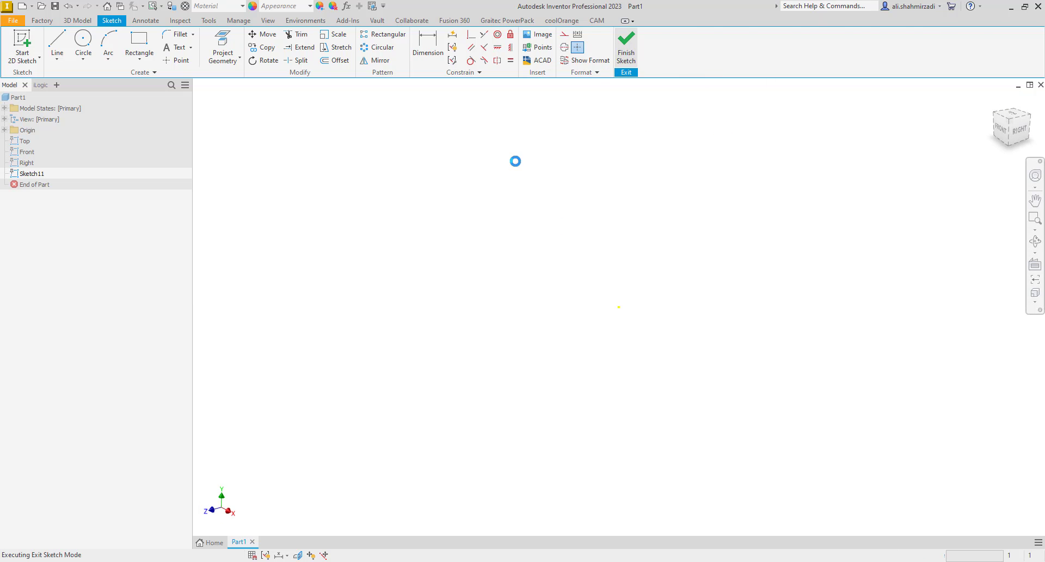
Edit the new XZ sketch's coordinate system so that its X axis aligns with the origin X Axis
{"action": "right_click", "coordinate": [28, 174]}
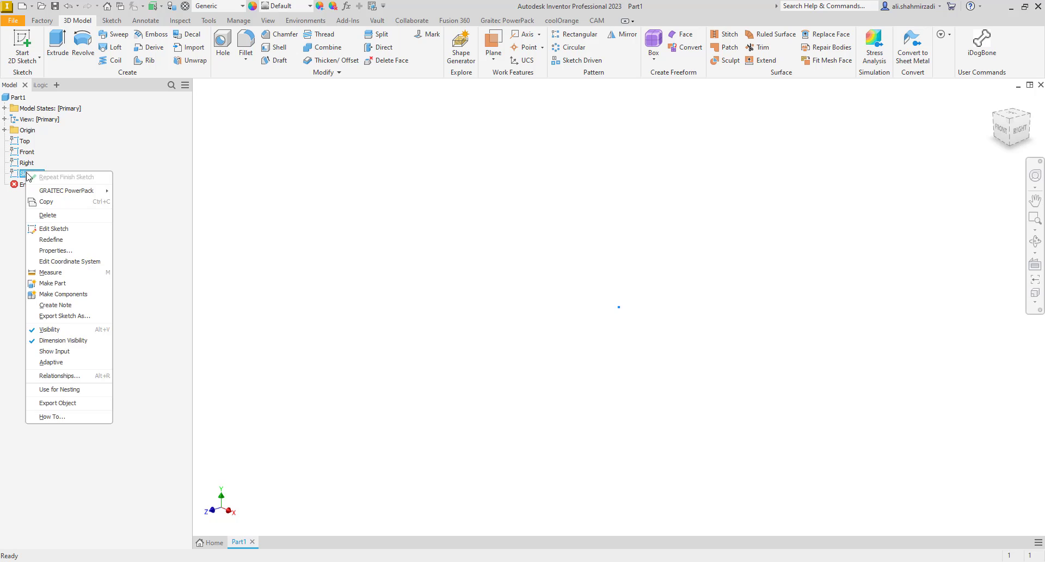
{"action": "left_click", "coordinate": [70, 262]}
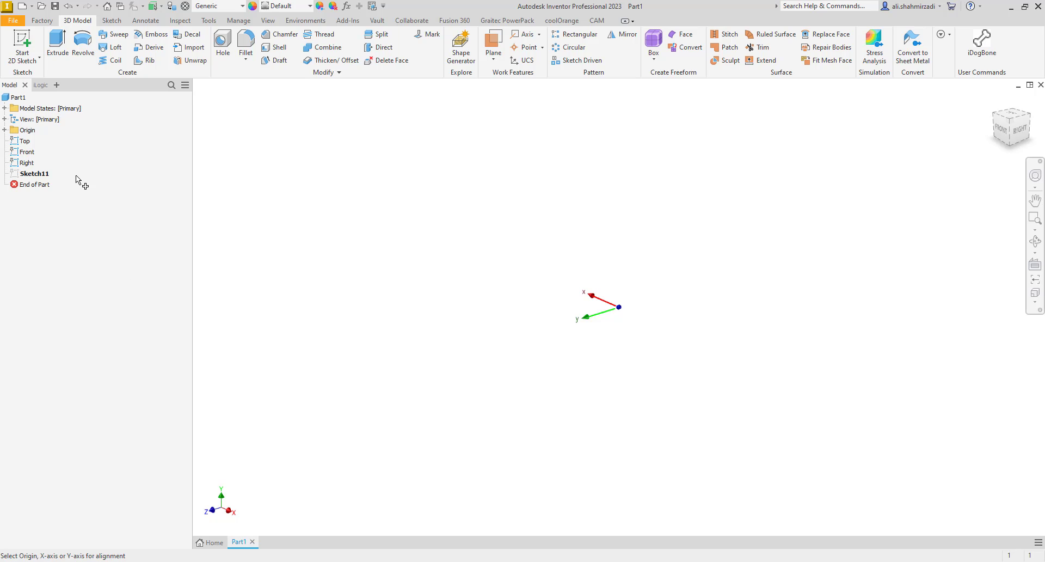
{"action": "left_click", "coordinate": [1016, 119]}
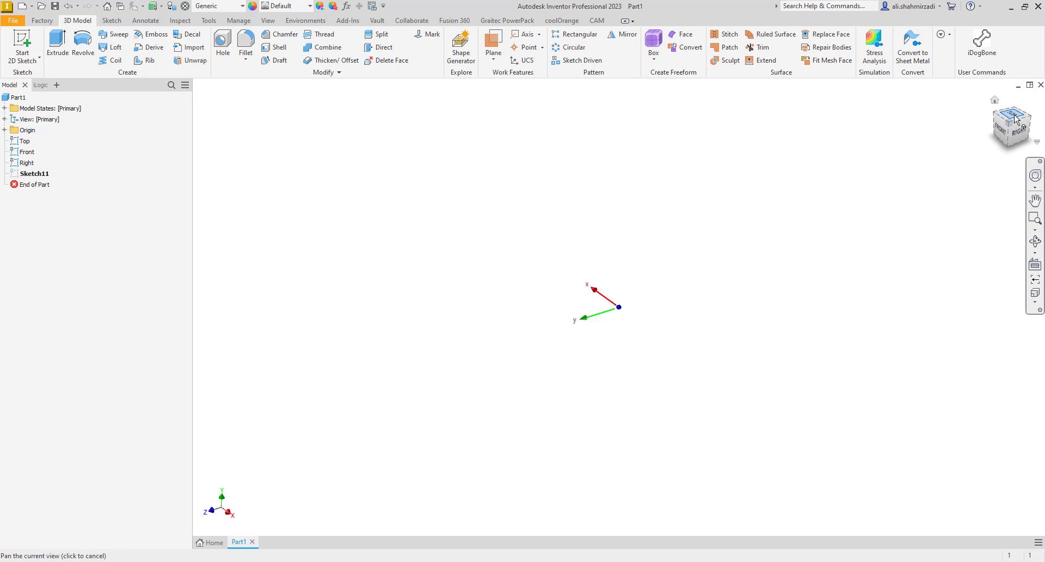
{"action": "left_click", "coordinate": [1028, 98]}
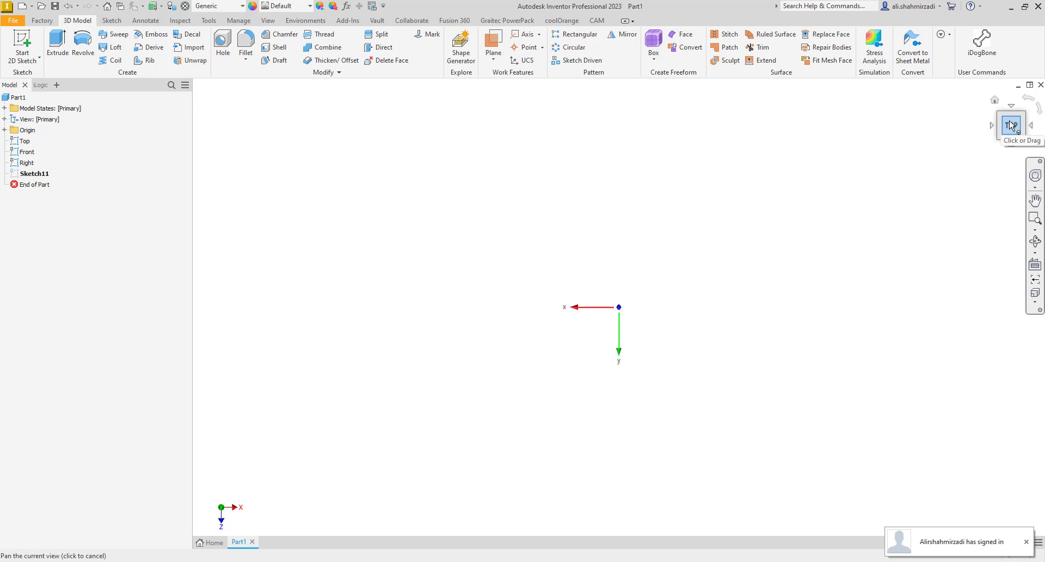
{"action": "left_click", "coordinate": [1040, 111]}
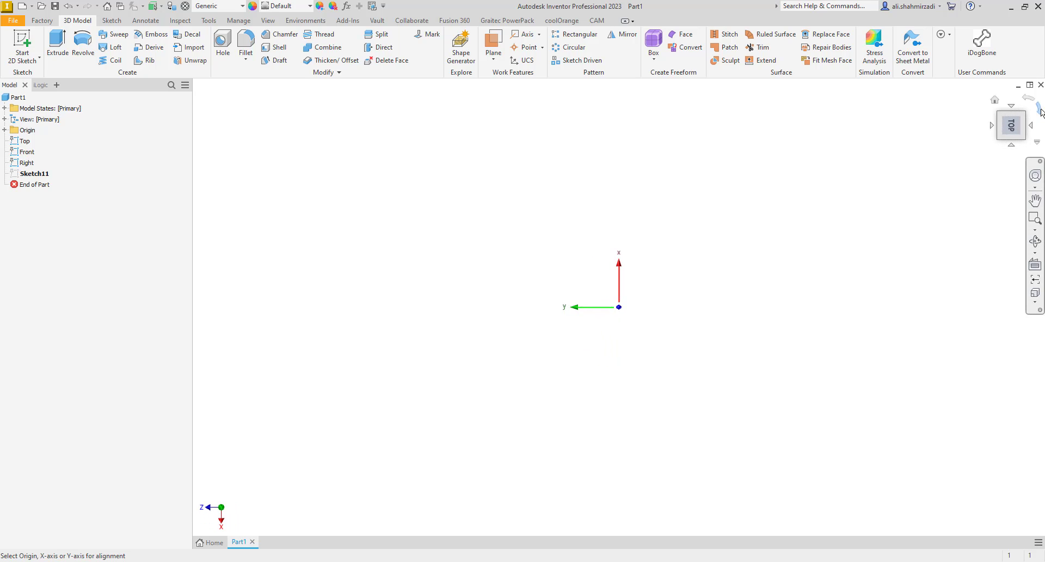
{"action": "left_click", "coordinate": [1041, 112]}
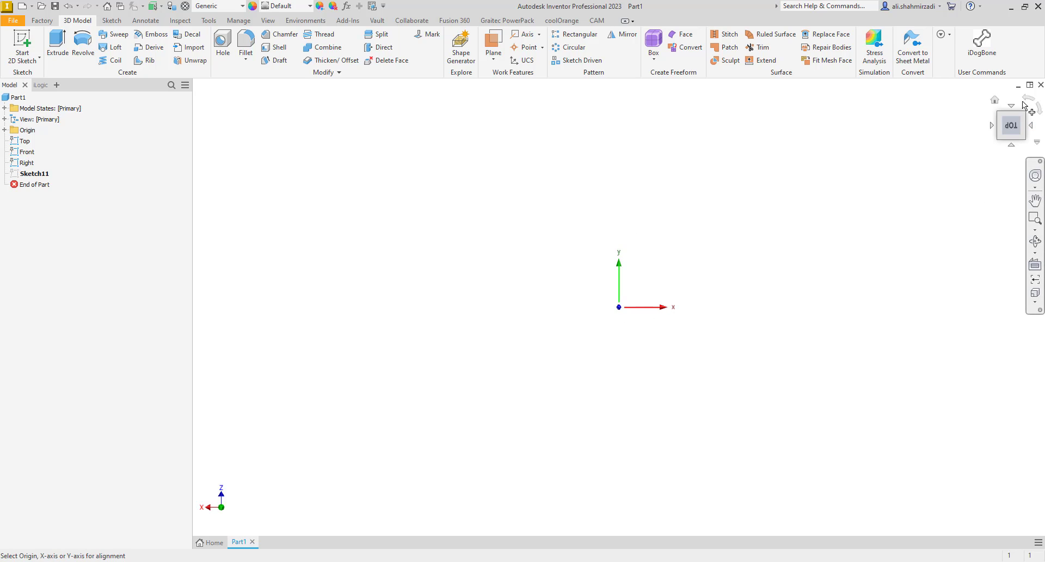
{"action": "left_click", "coordinate": [1028, 99]}
{"action": "left_click", "coordinate": [1029, 100]}
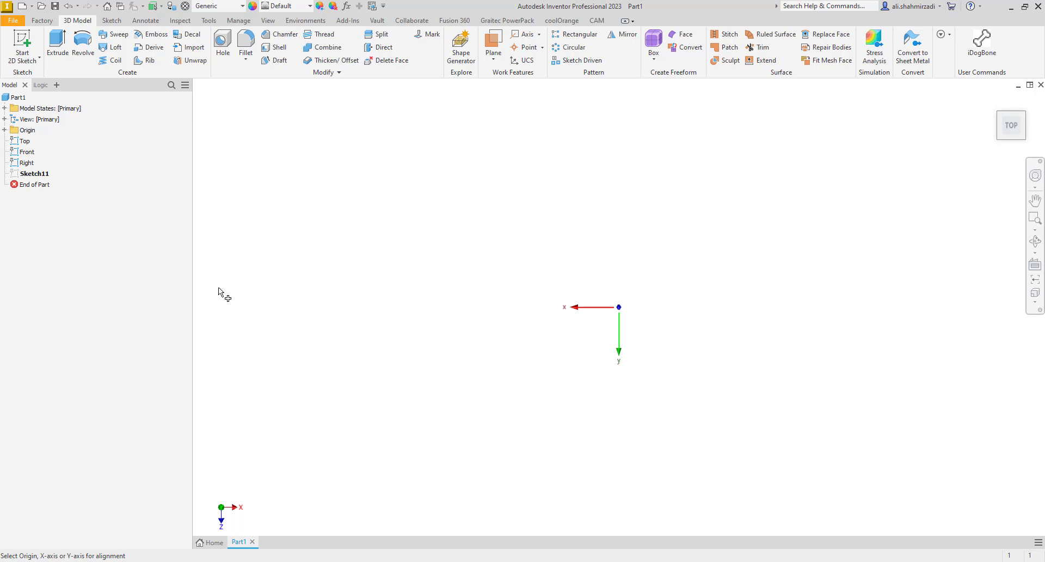
{"action": "left_click", "coordinate": [581, 308]}
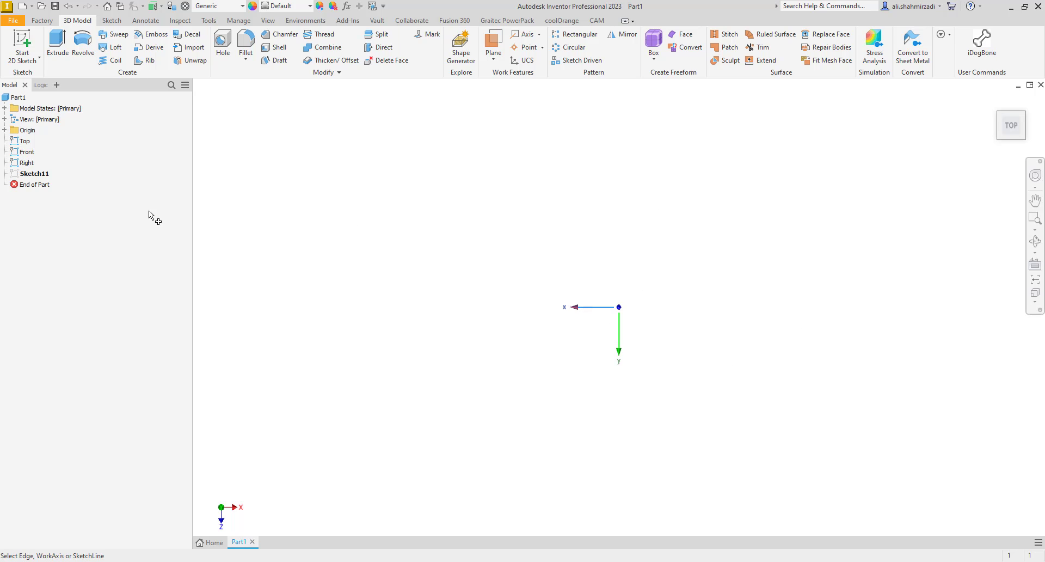
{"action": "left_click", "coordinate": [5, 129]}
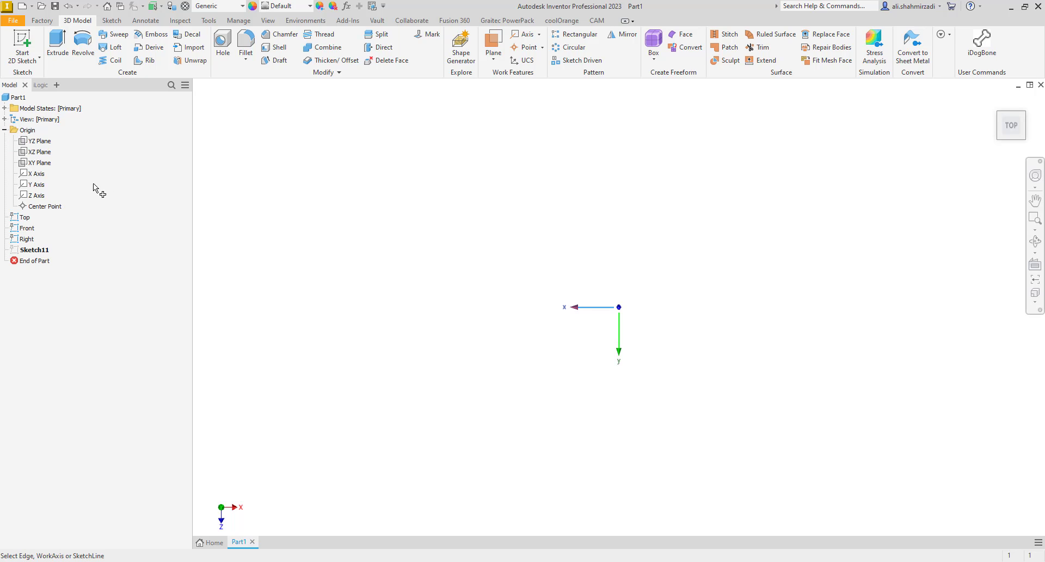
{"action": "left_click", "coordinate": [37, 175]}
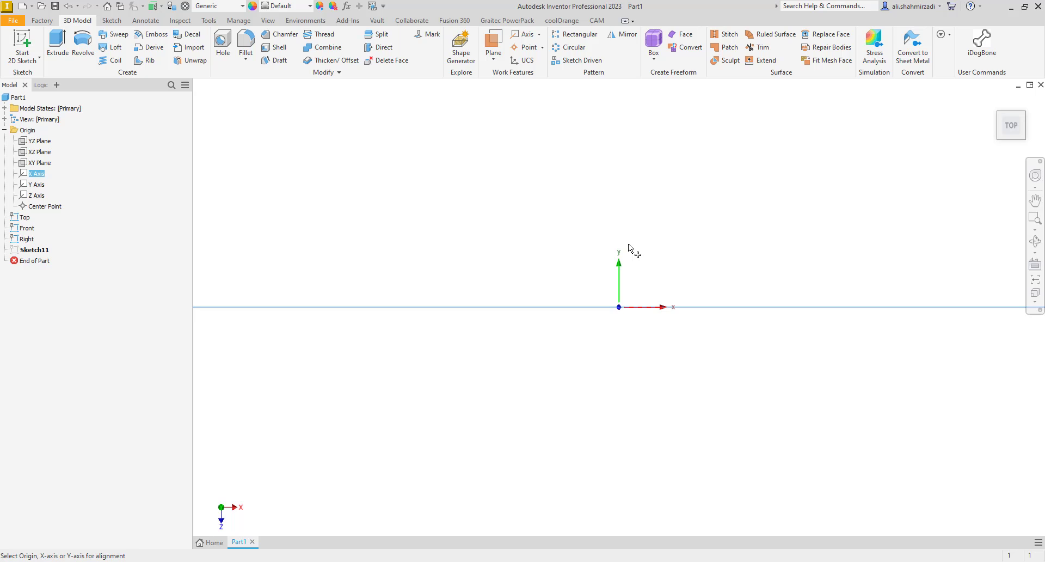
{"action": "right_click", "coordinate": [661, 204]}
{"action": "left_click", "coordinate": [703, 204]}
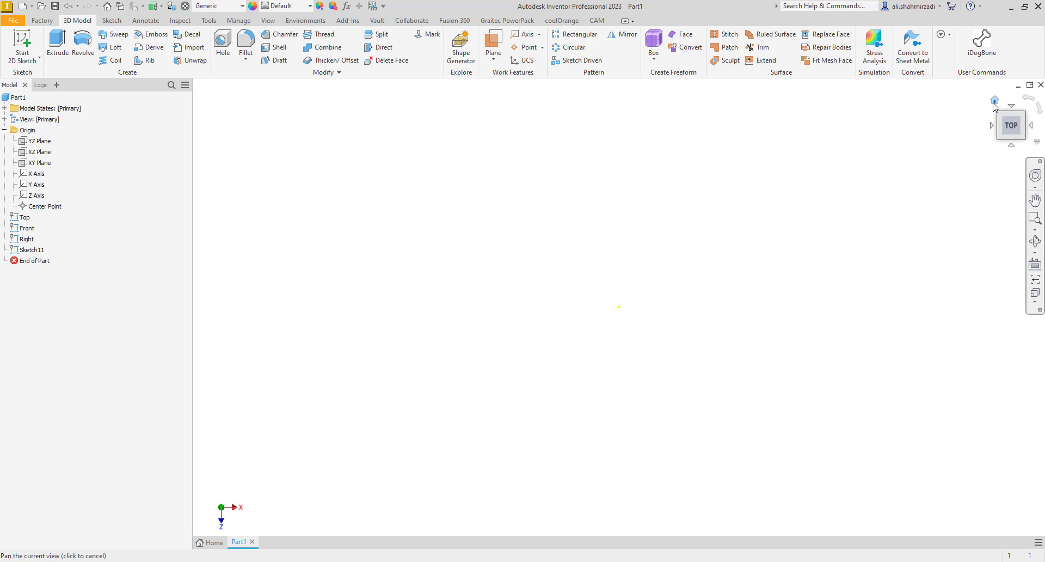
From the home view, reopen the realigned XZ sketch to check its orientation, and finish it
{"action": "left_click", "coordinate": [994, 102]}
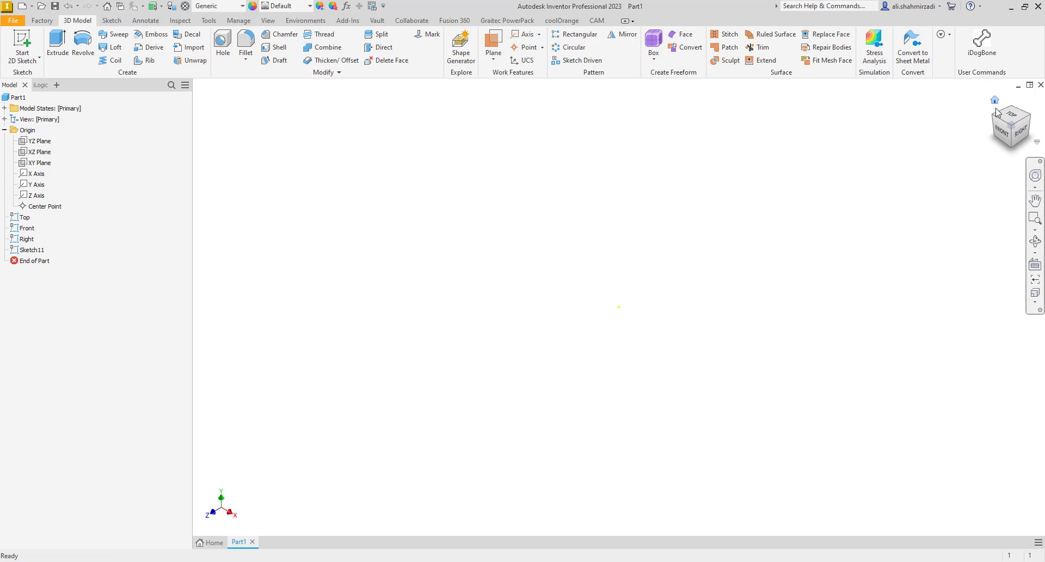
{"action": "double_click", "coordinate": [30, 250]}
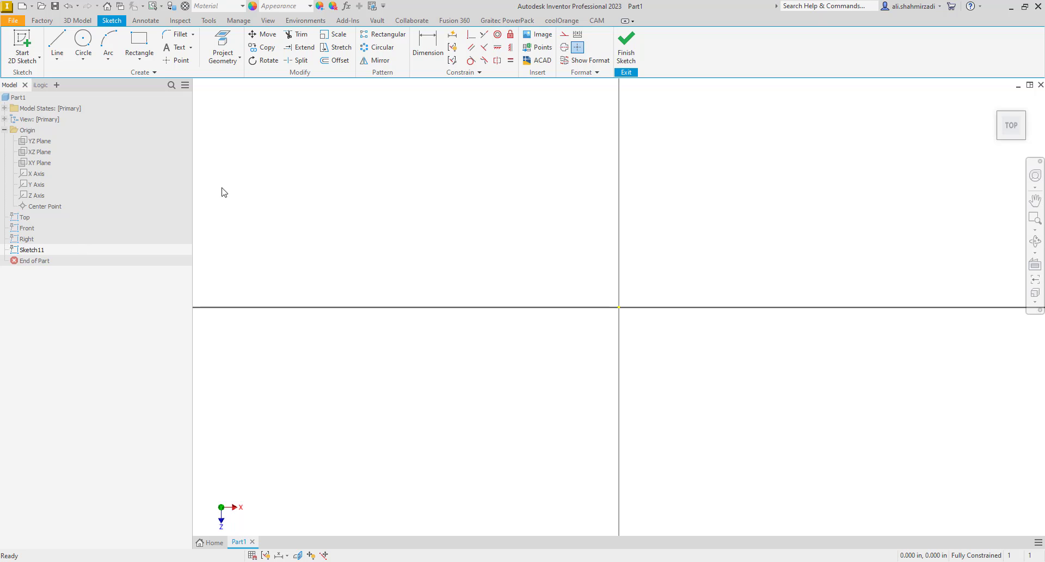
{"action": "left_click", "coordinate": [625, 55]}
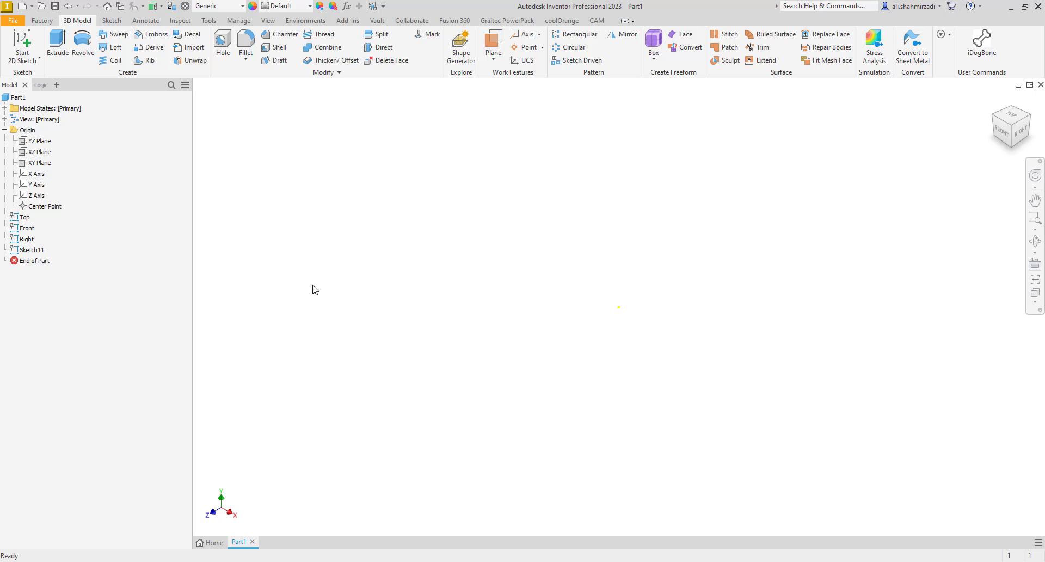
Delete the realigned XZ sketch from the part
{"action": "left_click", "coordinate": [41, 248]}
{"action": "right_click", "coordinate": [41, 250]}
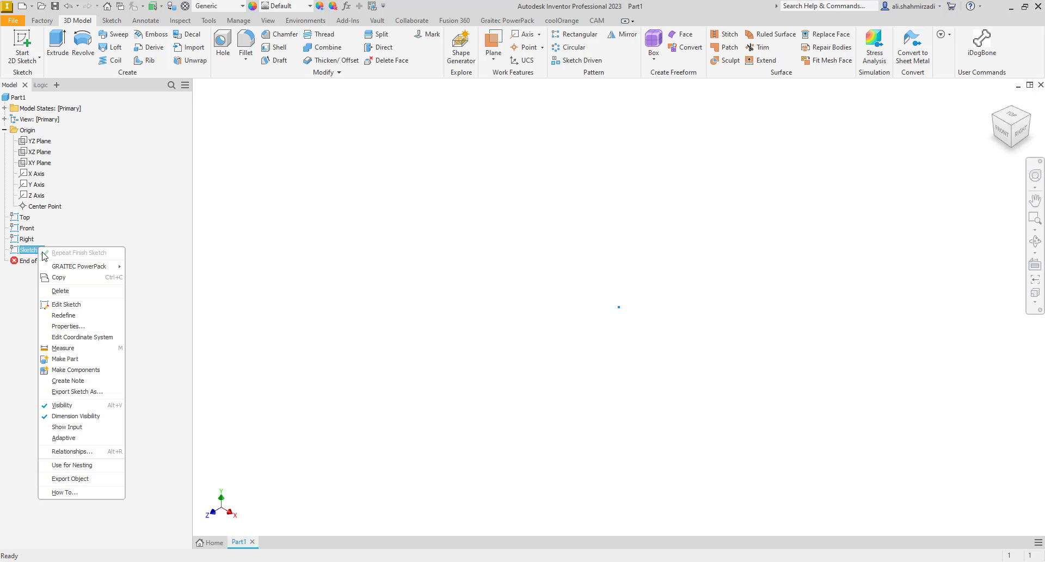
{"action": "left_click", "coordinate": [74, 293]}
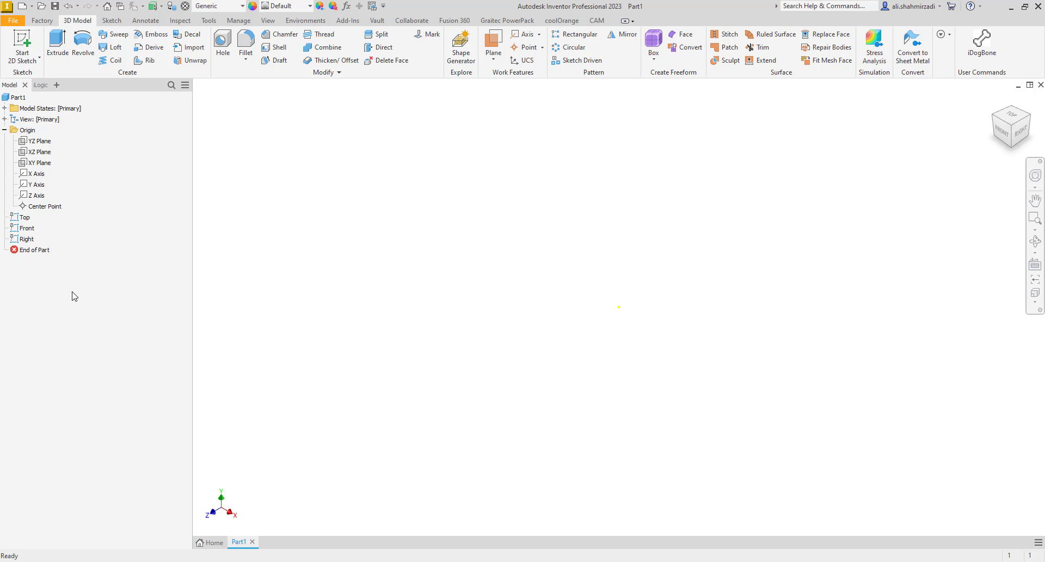
Close the current part without saving its changes
{"action": "left_click", "coordinate": [34, 229]}
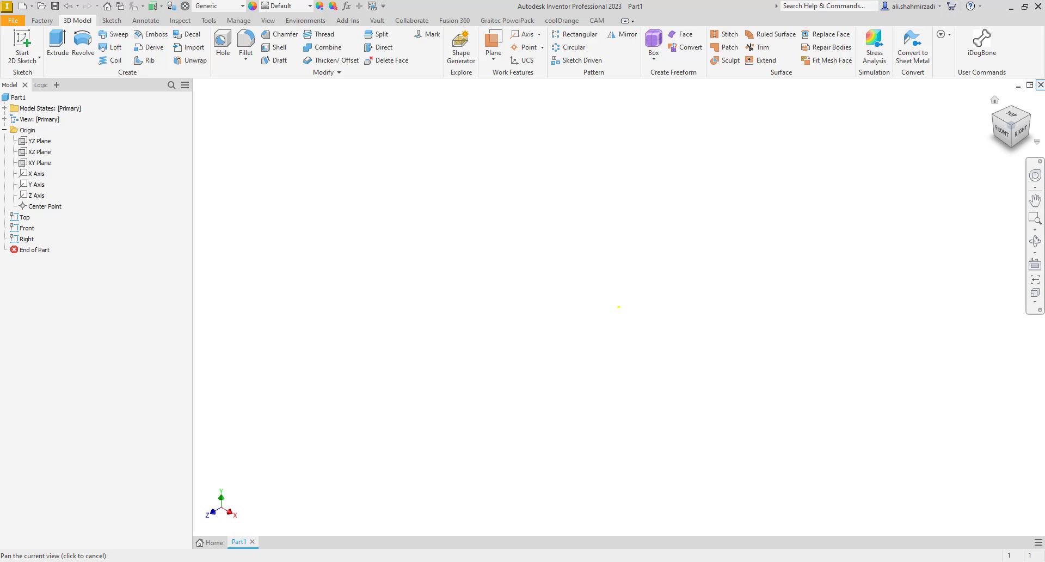
{"action": "left_click", "coordinate": [1041, 86]}
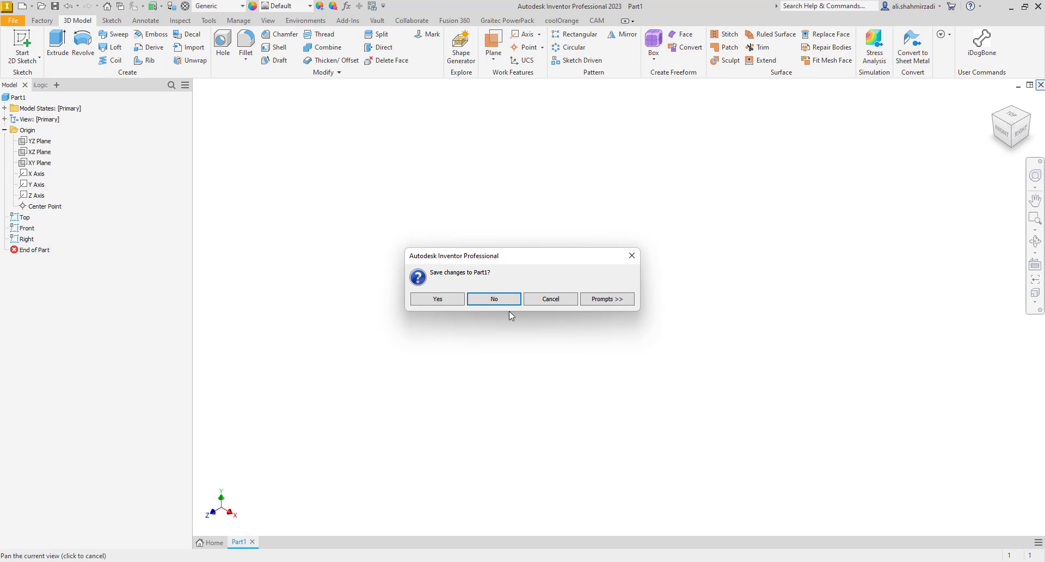
{"action": "left_click", "coordinate": [498, 300]}
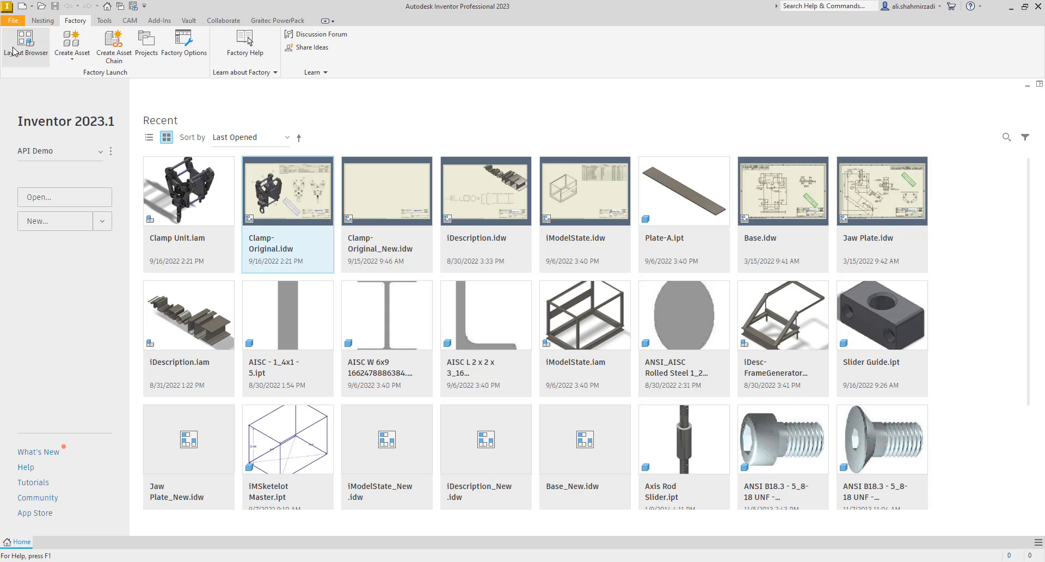
Create a new part from the Standard.ipt template
{"action": "left_click", "coordinate": [32, 11]}
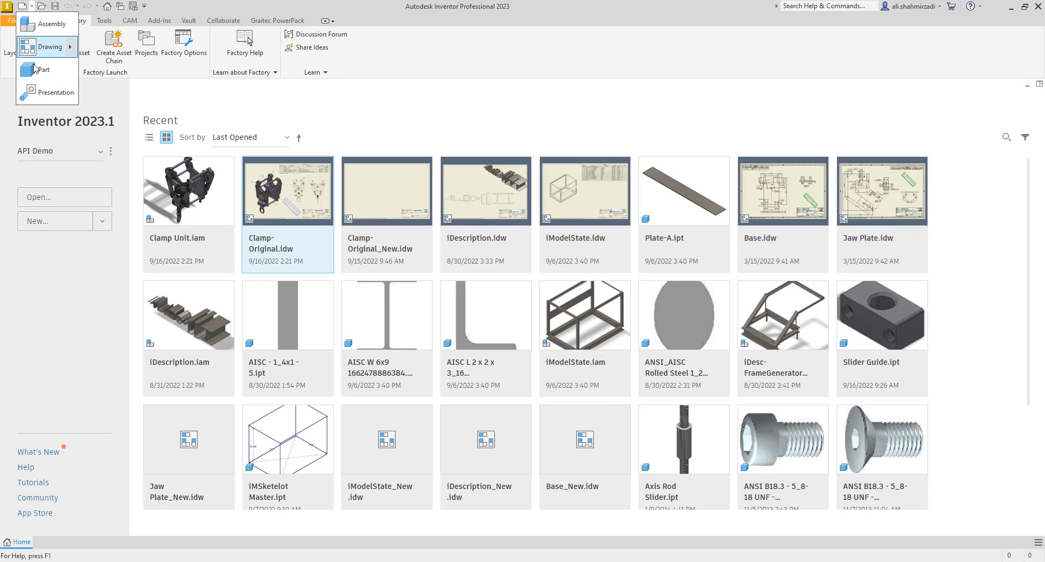
{"action": "left_click", "coordinate": [406, 76]}
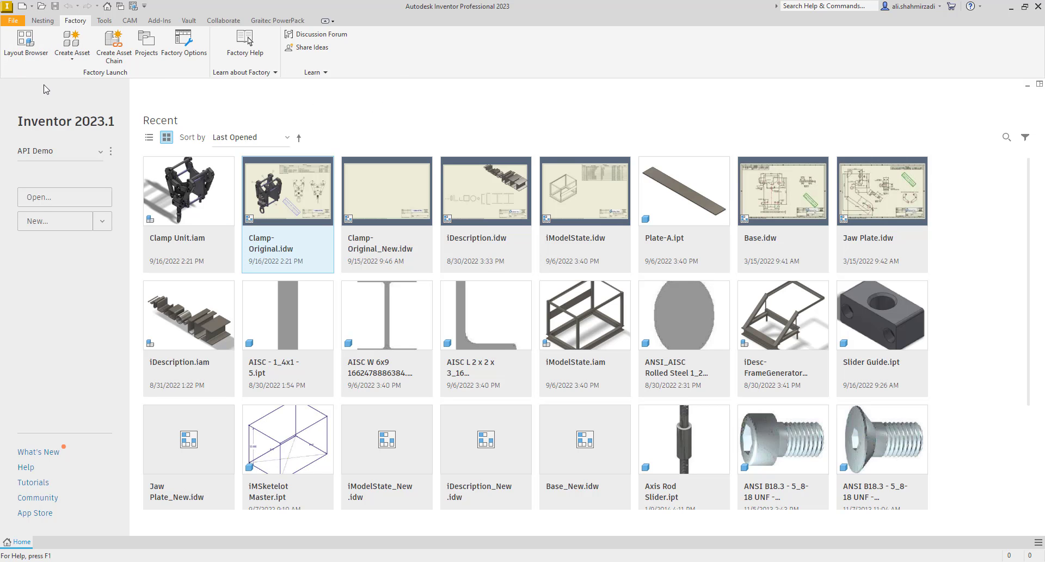
{"action": "left_click", "coordinate": [22, 7]}
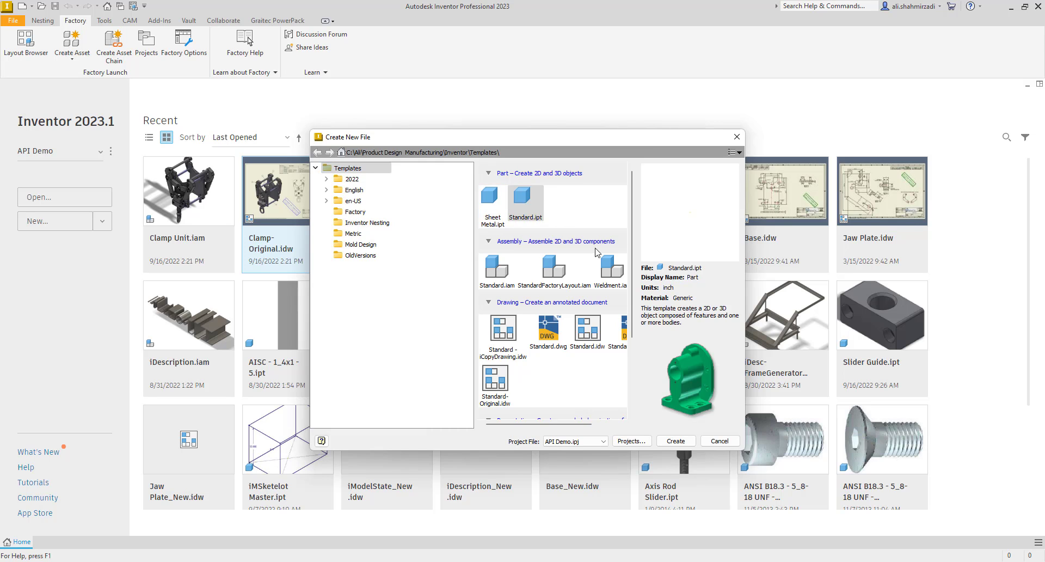
{"action": "left_click", "coordinate": [524, 201]}
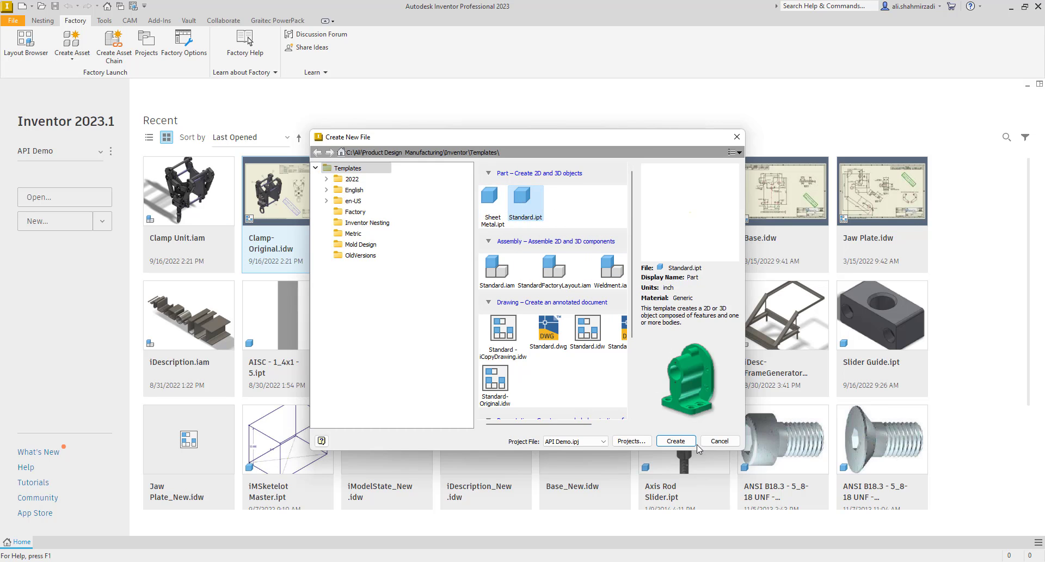
{"action": "left_click", "coordinate": [676, 441]}
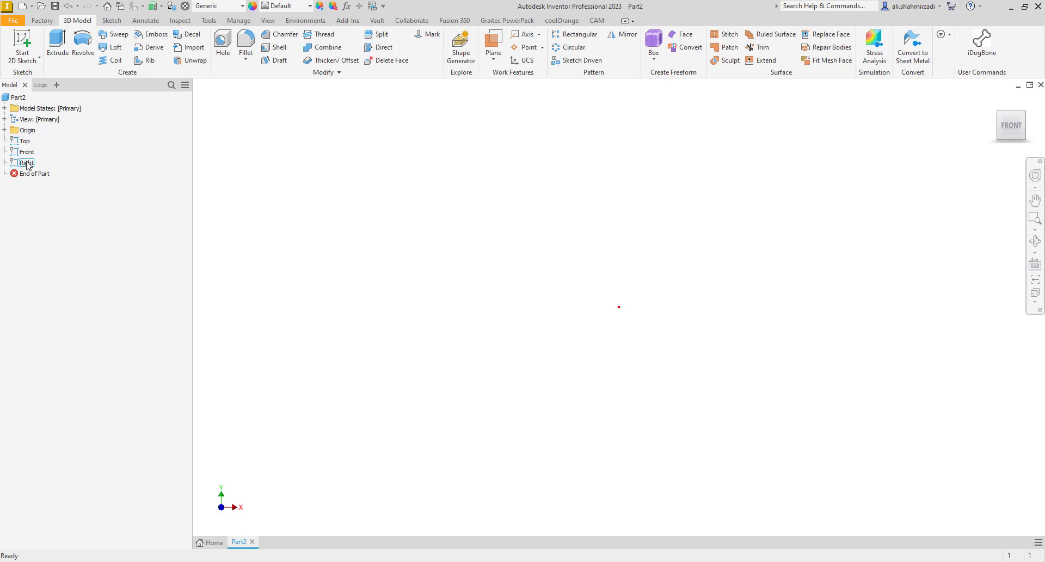
Open the template's existing Top sketch for editing
{"action": "left_click", "coordinate": [24, 41]}
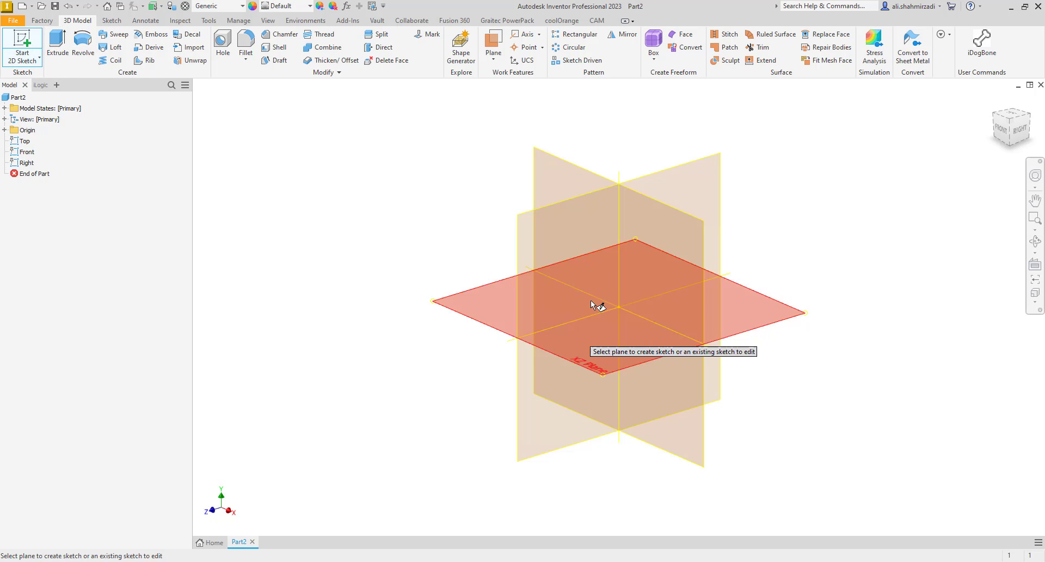
{"action": "left_click", "coordinate": [25, 141]}
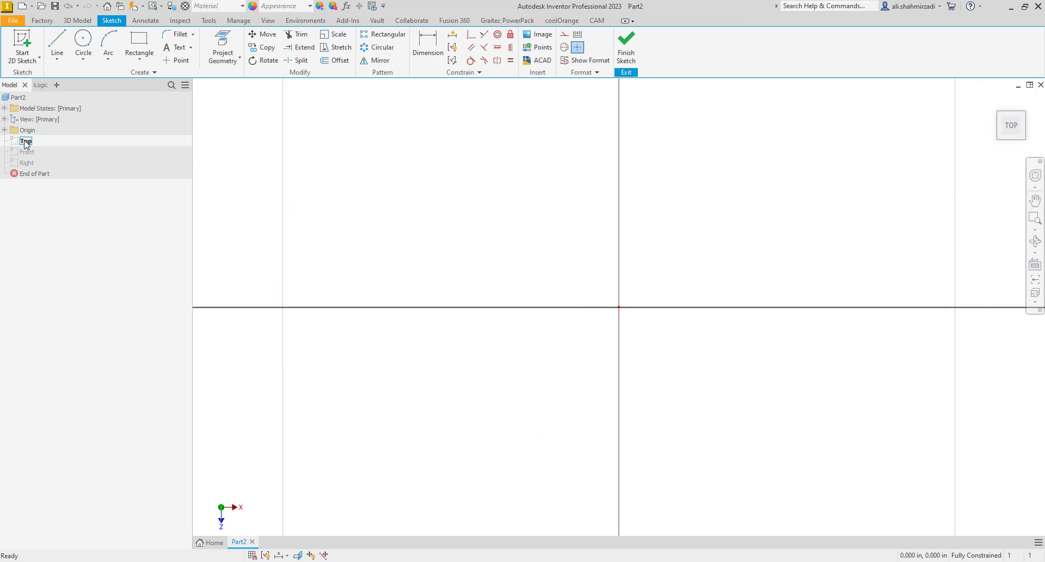
Draw an open chain of four connected lines in the Top sketch, with an about 0.4 in horizontal upper line, and finish the sketch
{"action": "left_click", "coordinate": [619, 56]}
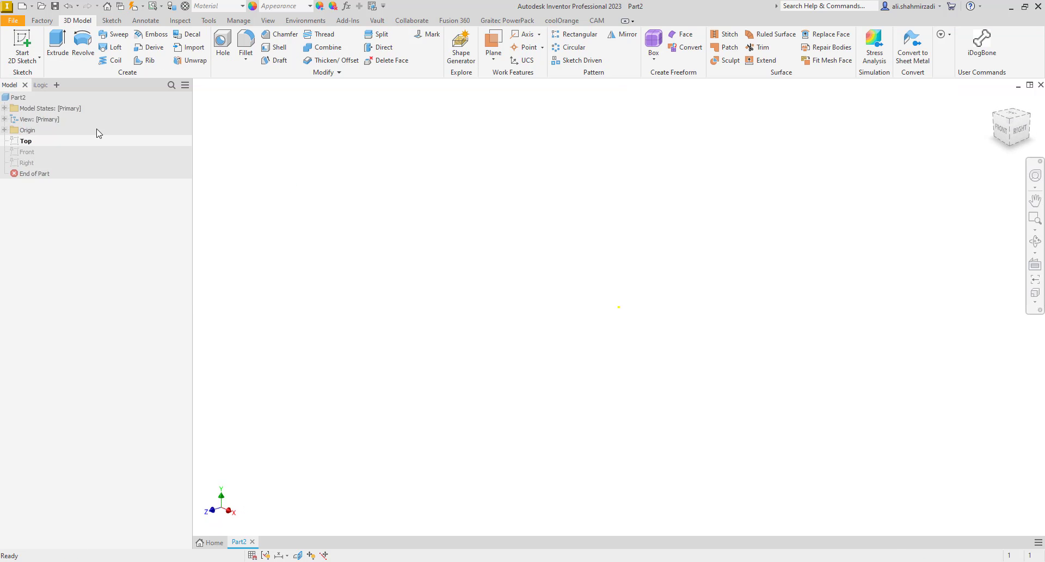
{"action": "left_click", "coordinate": [26, 142]}
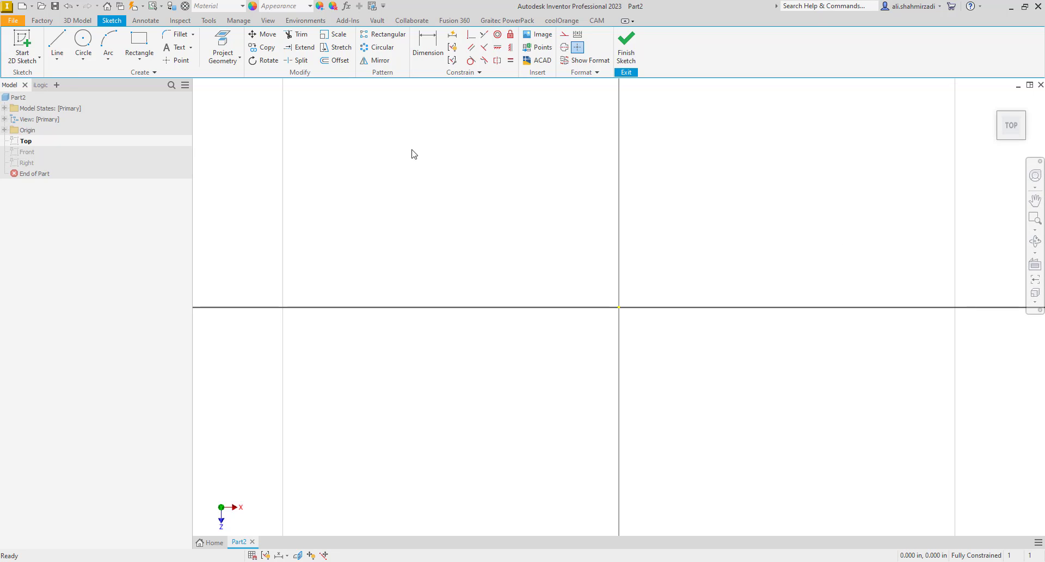
{"action": "left_click", "coordinate": [58, 49]}
{"action": "left_click", "coordinate": [432, 341]}
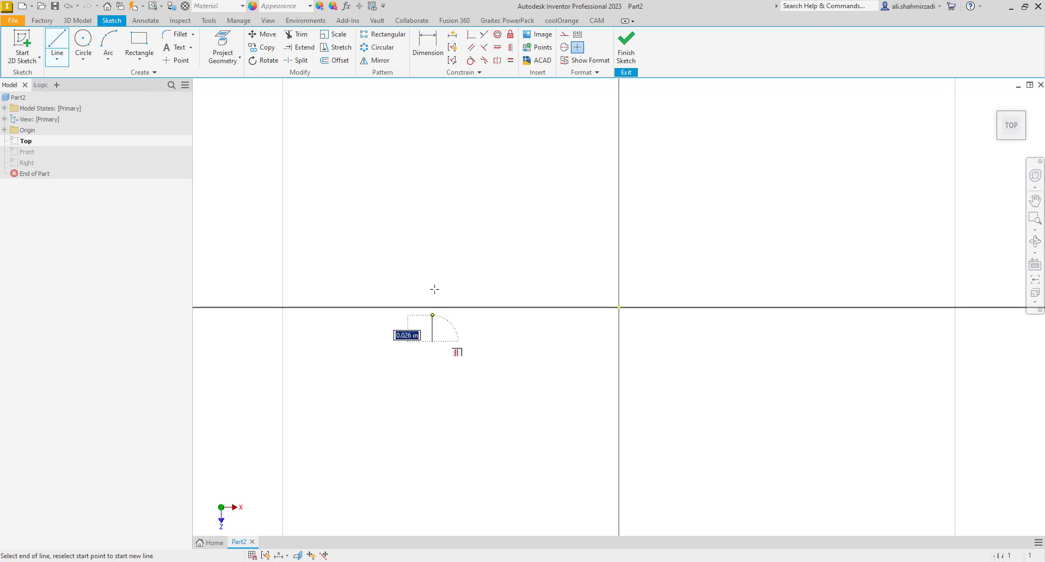
{"action": "left_click", "coordinate": [428, 214]}
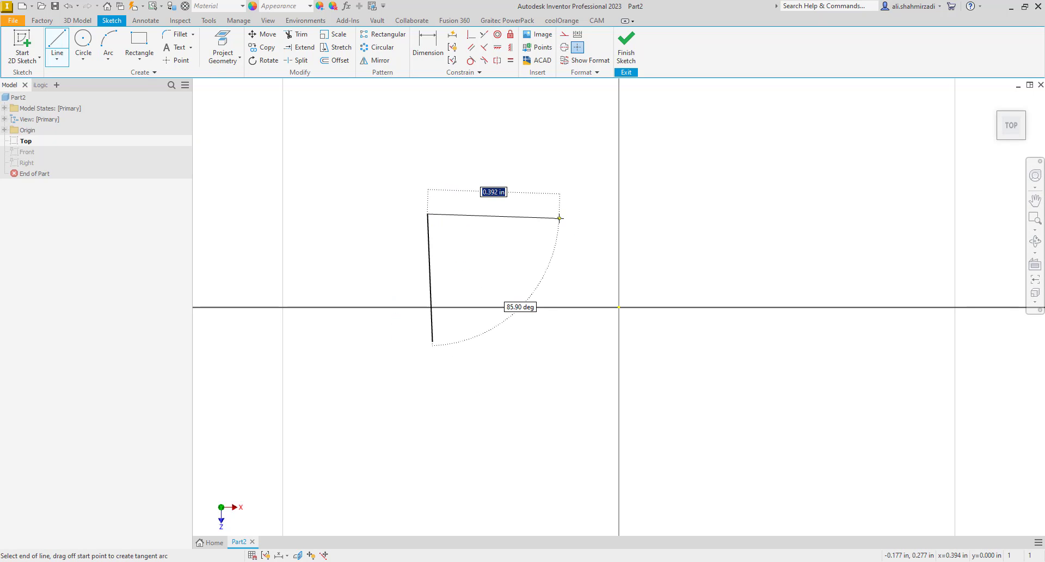
{"action": "left_click", "coordinate": [562, 213]}
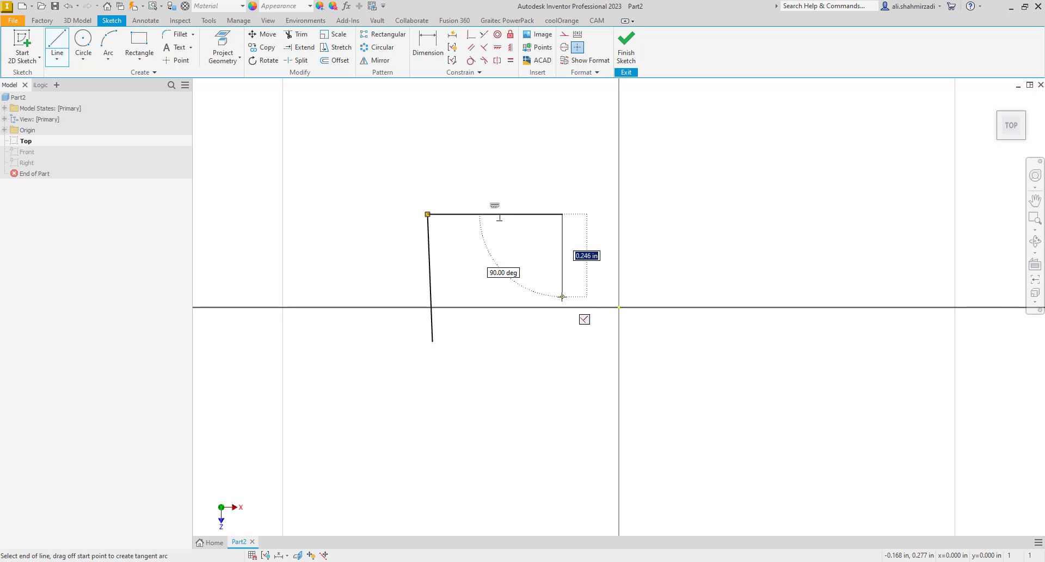
{"action": "left_click", "coordinate": [562, 296]}
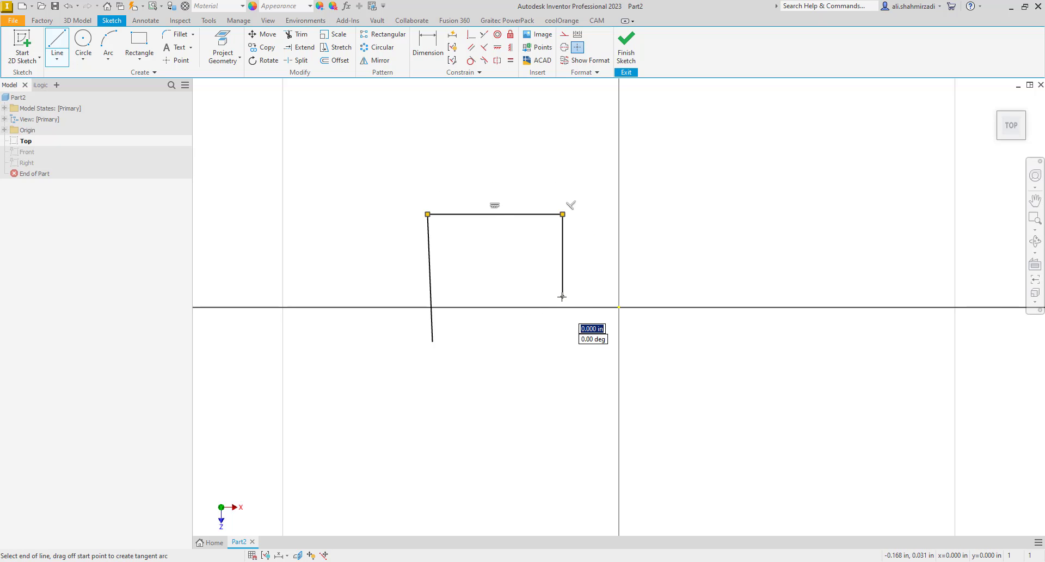
{"action": "right_click", "coordinate": [682, 296]}
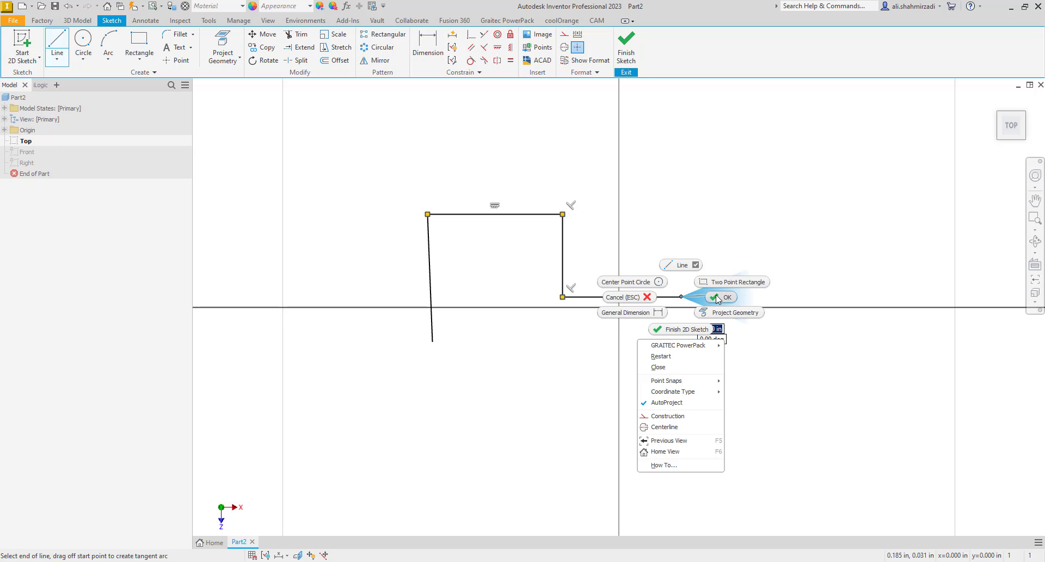
{"action": "left_click", "coordinate": [706, 299]}
{"action": "key", "text": "d"}
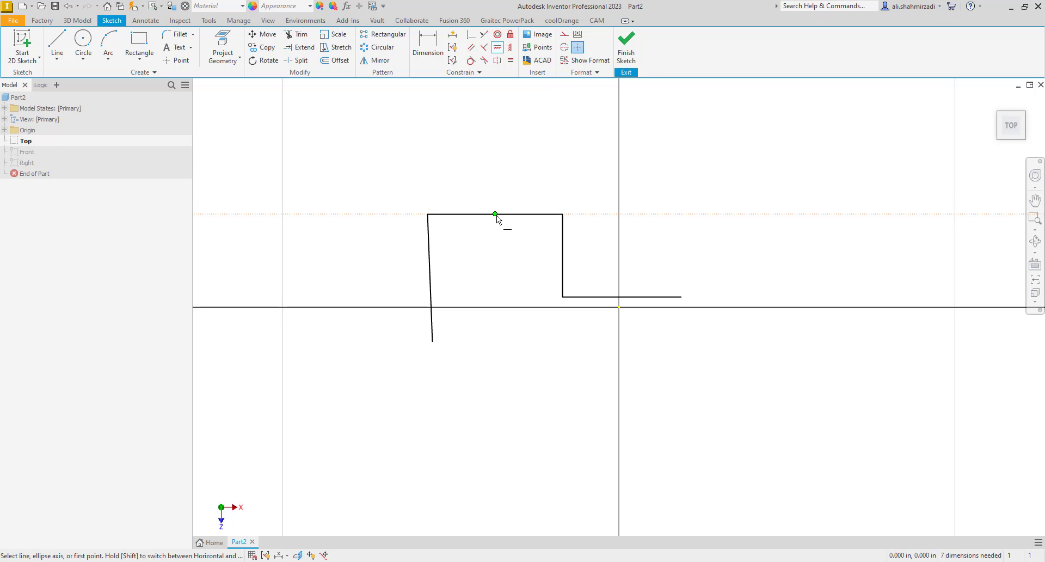
{"action": "left_click", "coordinate": [627, 49]}
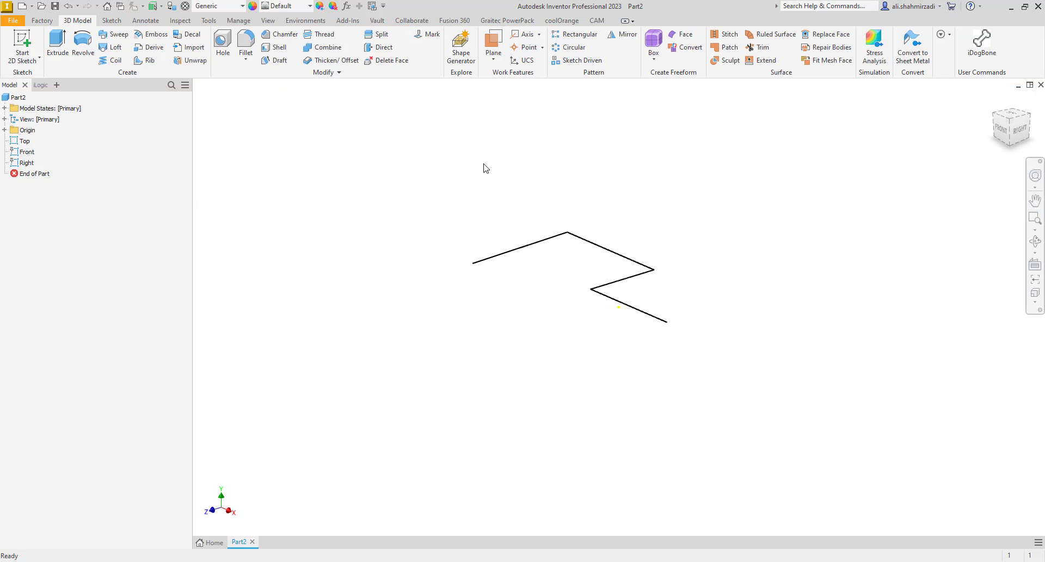
Open the Front sketch to examine its orientation, and close it without drawing anything
{"action": "left_click", "coordinate": [31, 154]}
{"action": "key", "text": "s"}
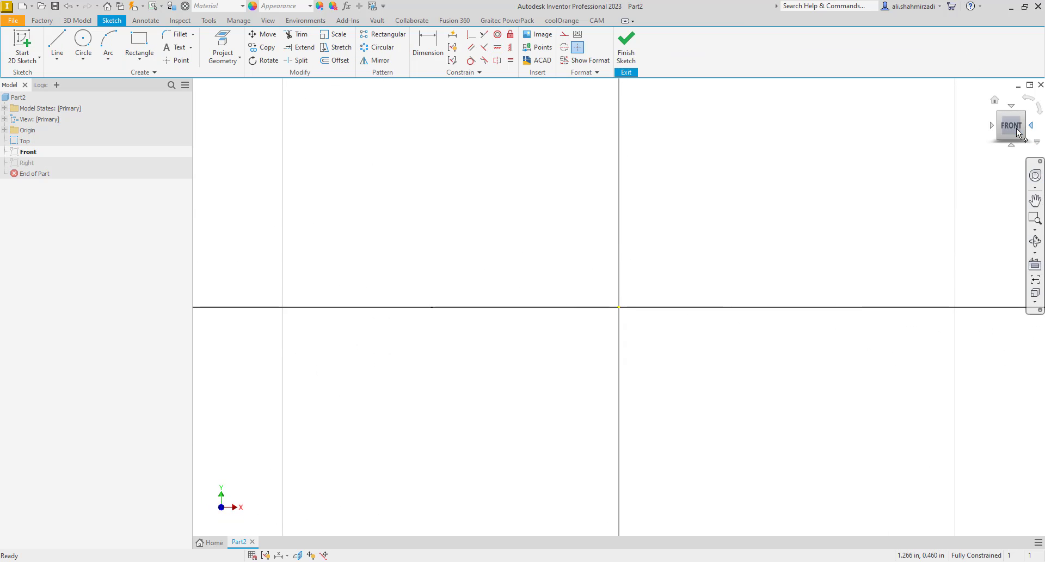
{"action": "left_click", "coordinate": [626, 49]}
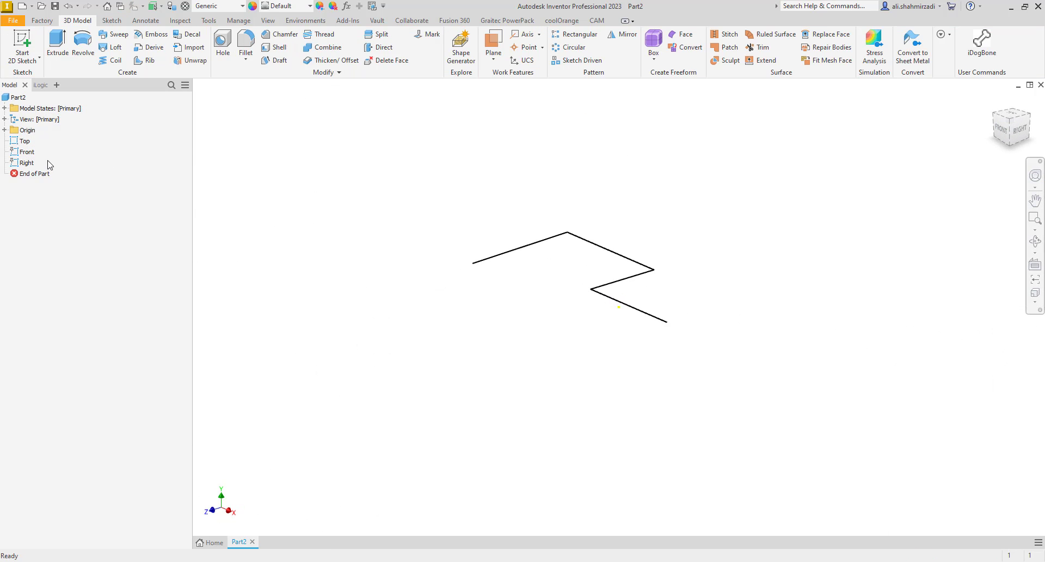
Open the Right sketch to examine its orientation and its horizontal and vertical constraint directions, and close it without changes
{"action": "left_click", "coordinate": [31, 163]}
{"action": "key", "text": "s"}
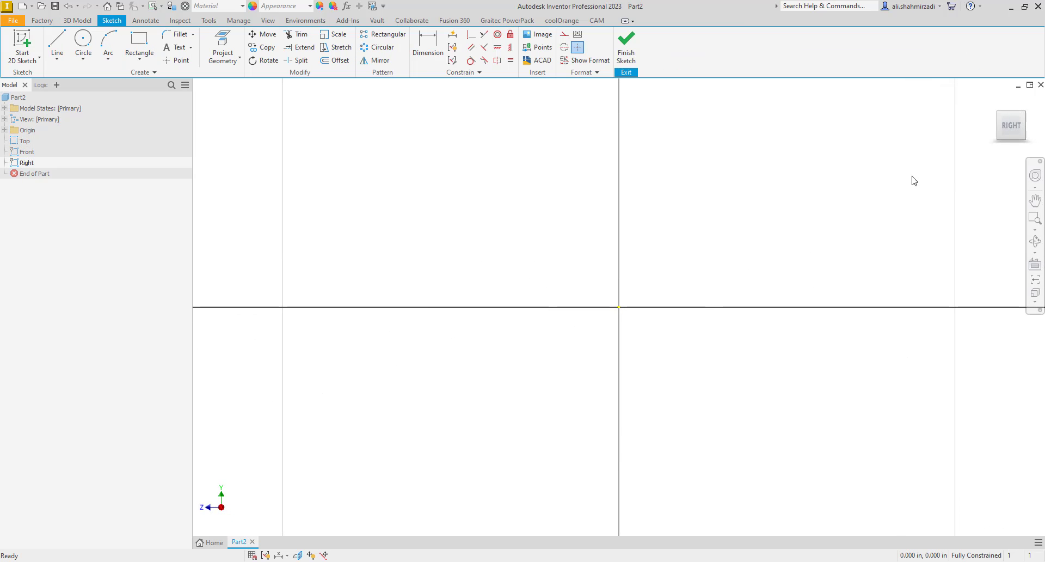
{"action": "mouse_move", "coordinate": [996, 118]}
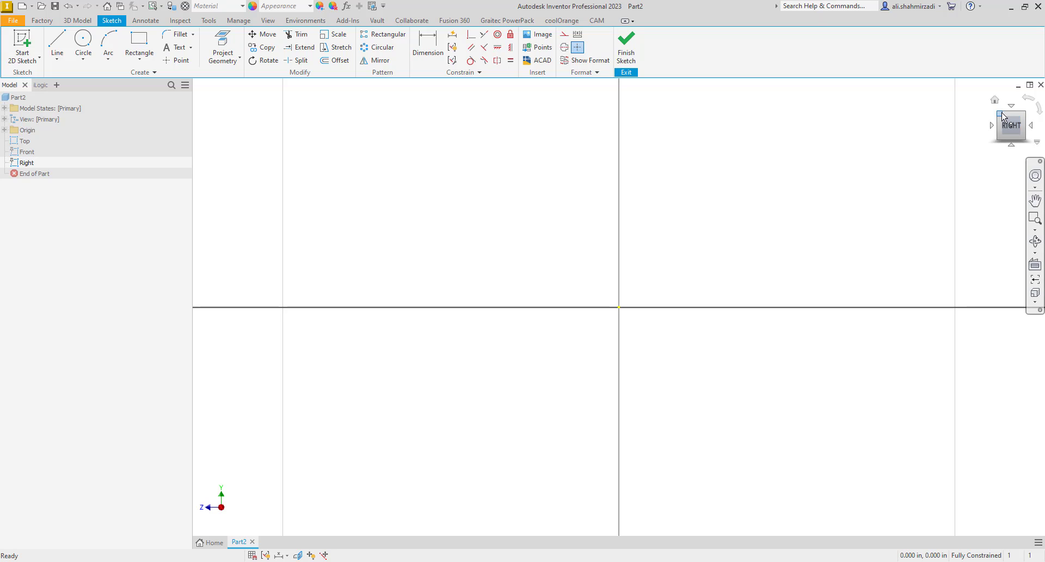
{"action": "left_click", "coordinate": [497, 47]}
{"action": "left_click", "coordinate": [511, 48]}
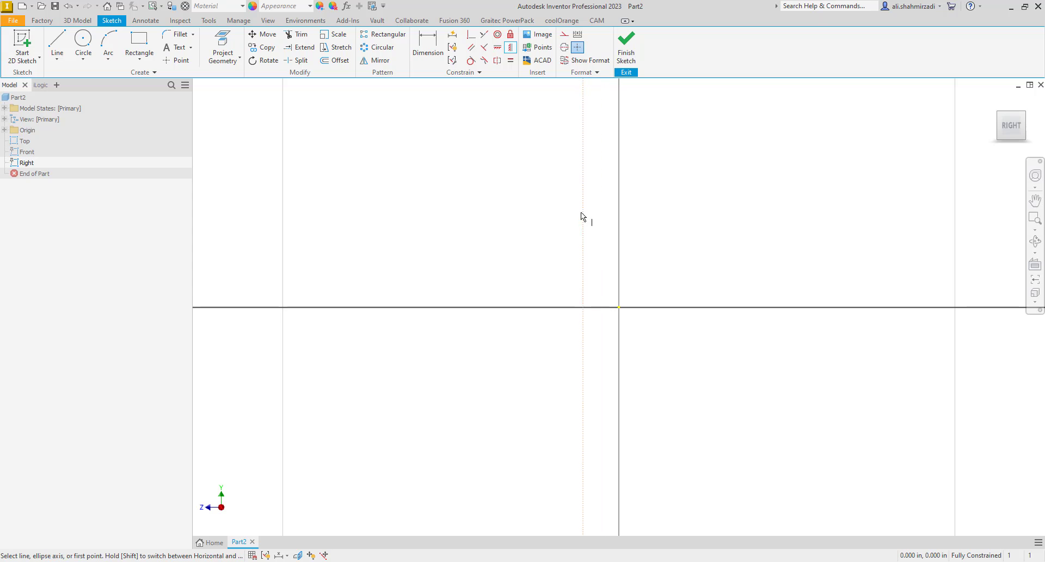
{"action": "left_click", "coordinate": [498, 47]}
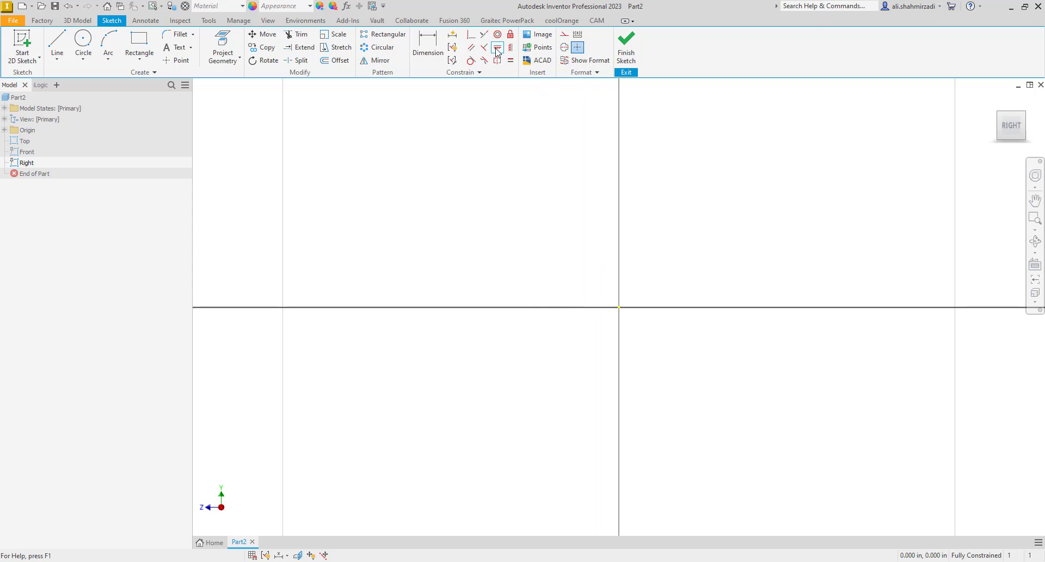
{"action": "left_click", "coordinate": [626, 48]}
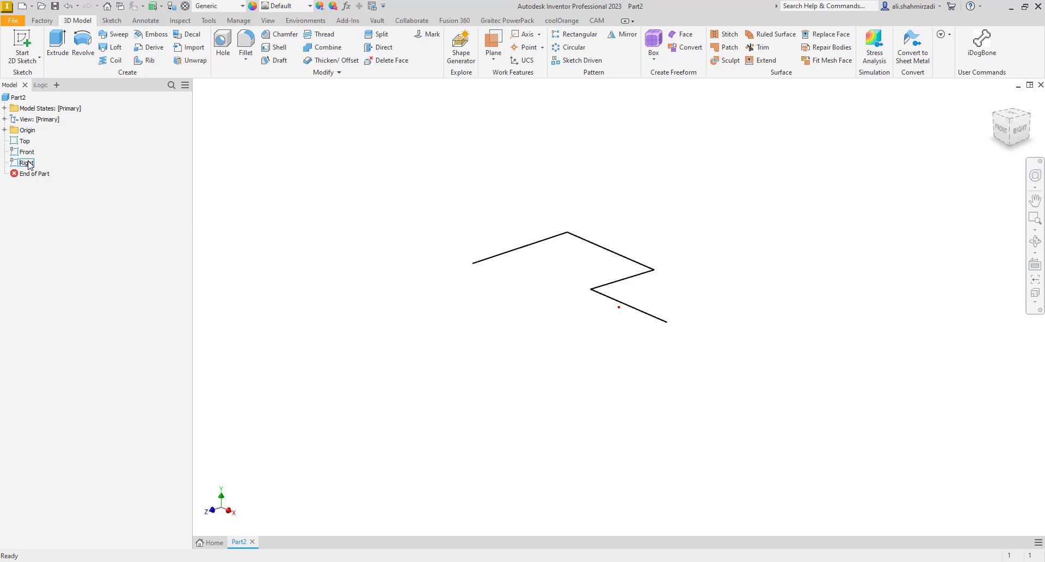
{"action": "key", "text": "s"}
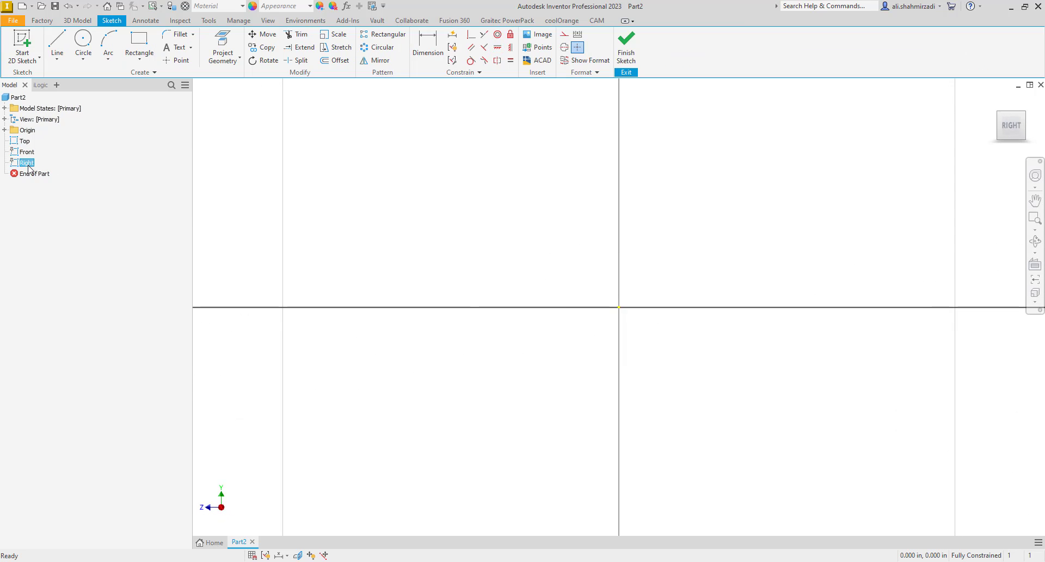
{"action": "left_click", "coordinate": [626, 47]}
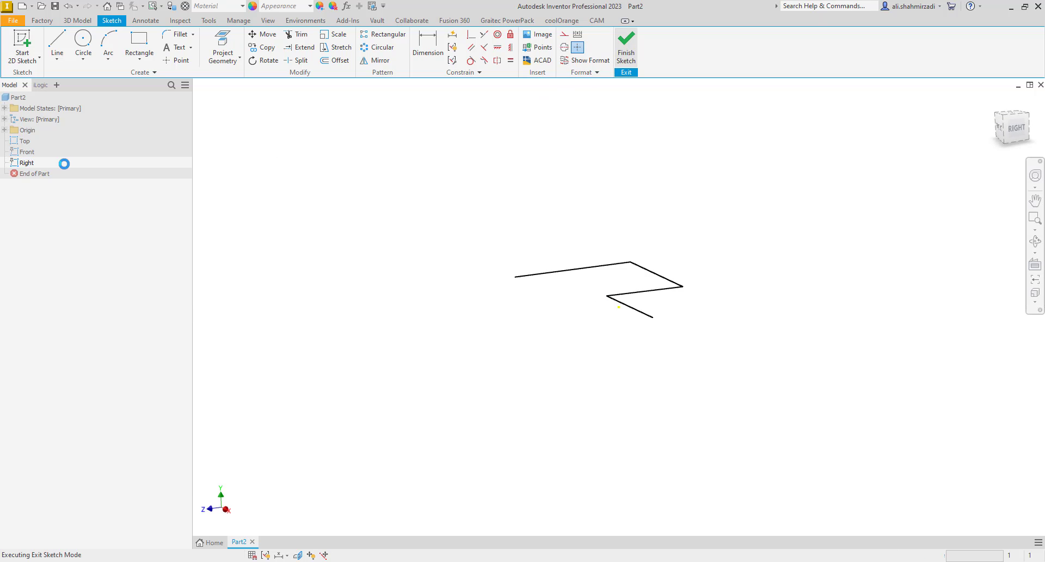
Edit the Right sketch's coordinate system and align its X axis with the origin's Z Axis
{"action": "right_click", "coordinate": [26, 166]}
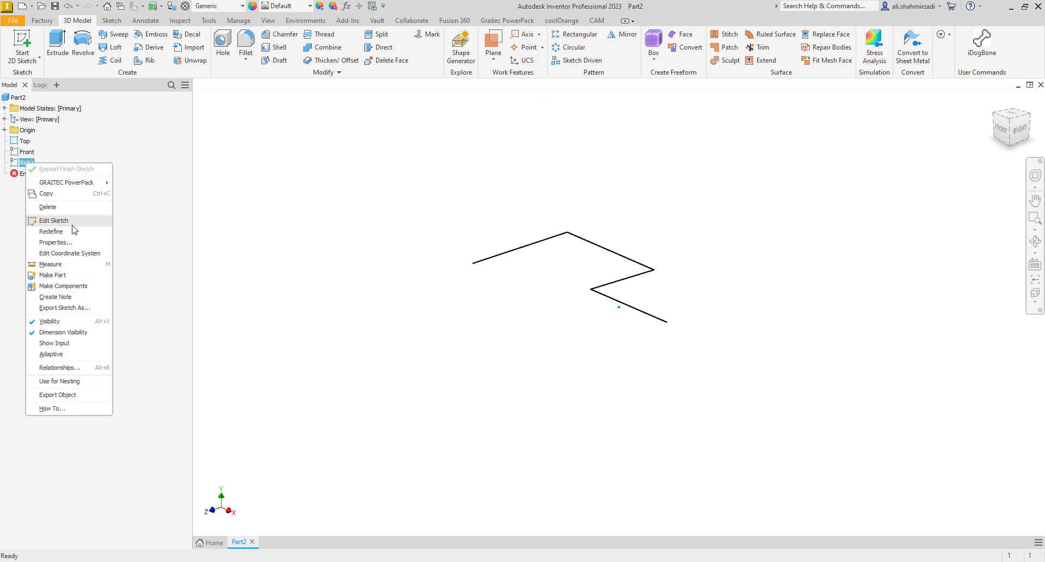
{"action": "left_click", "coordinate": [81, 254]}
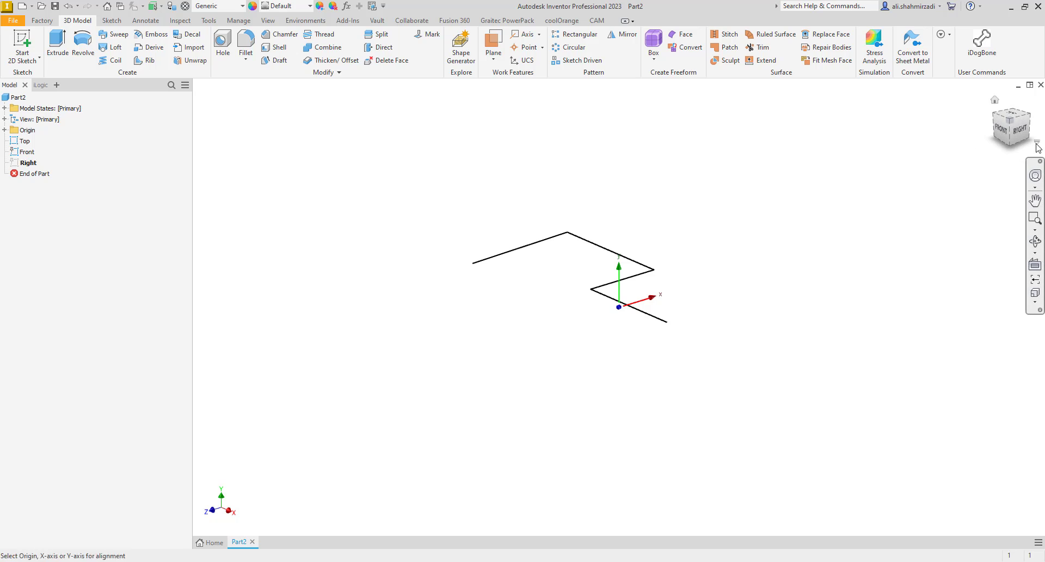
{"action": "left_click", "coordinate": [1019, 129]}
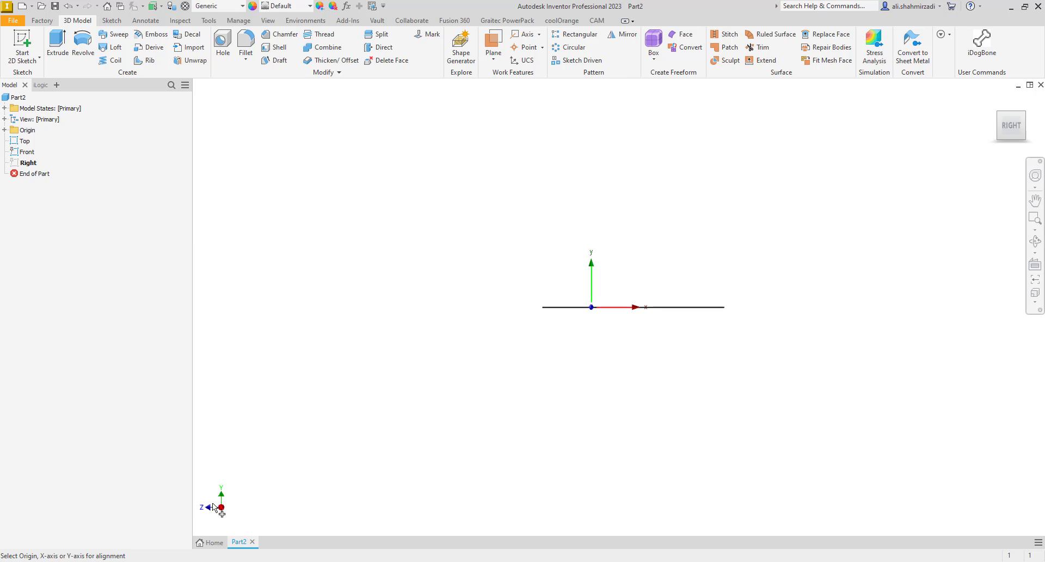
{"action": "left_click", "coordinate": [4, 130]}
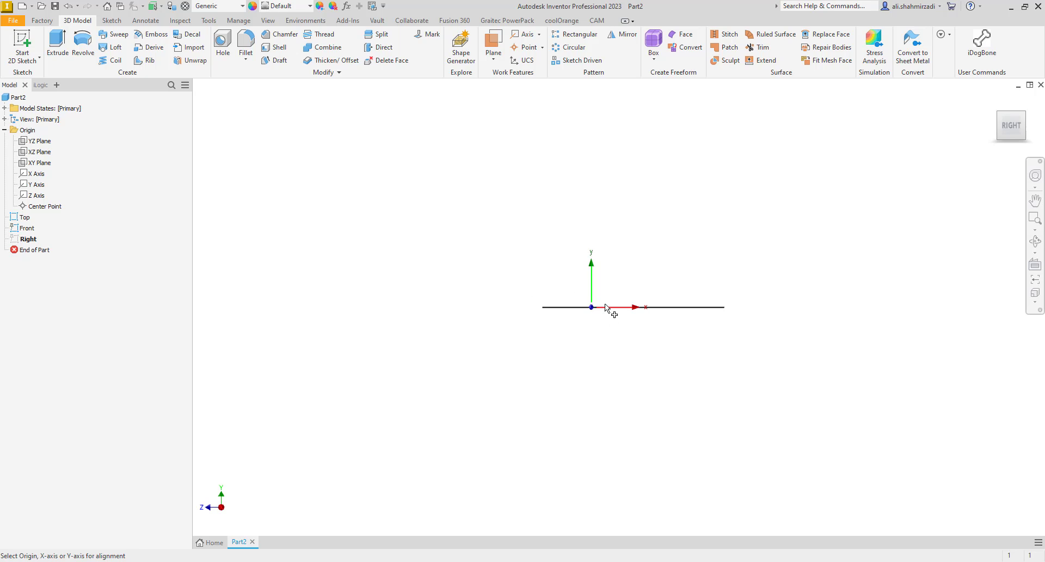
{"action": "left_click", "coordinate": [609, 307]}
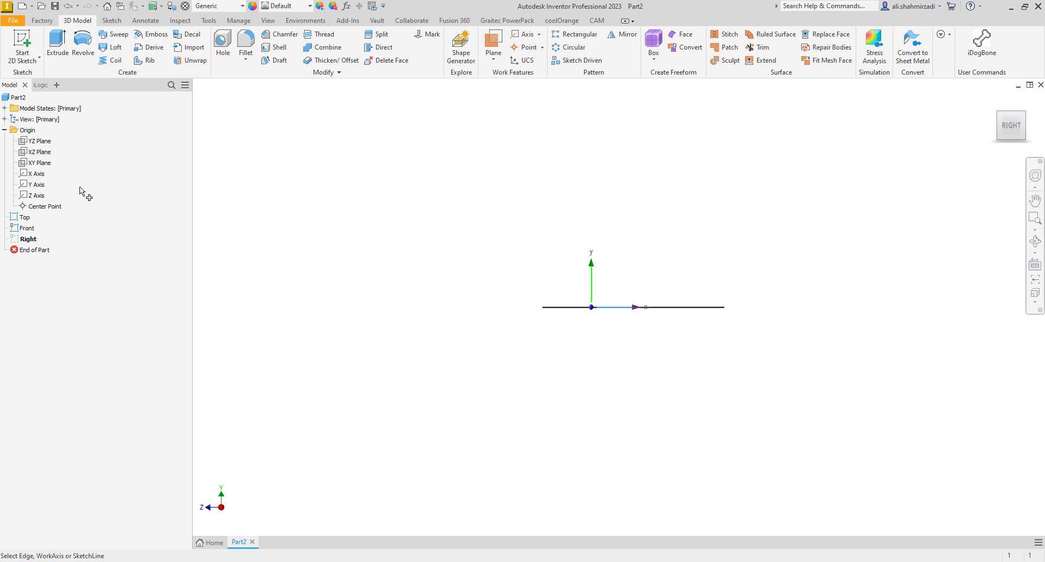
{"action": "left_click", "coordinate": [43, 198]}
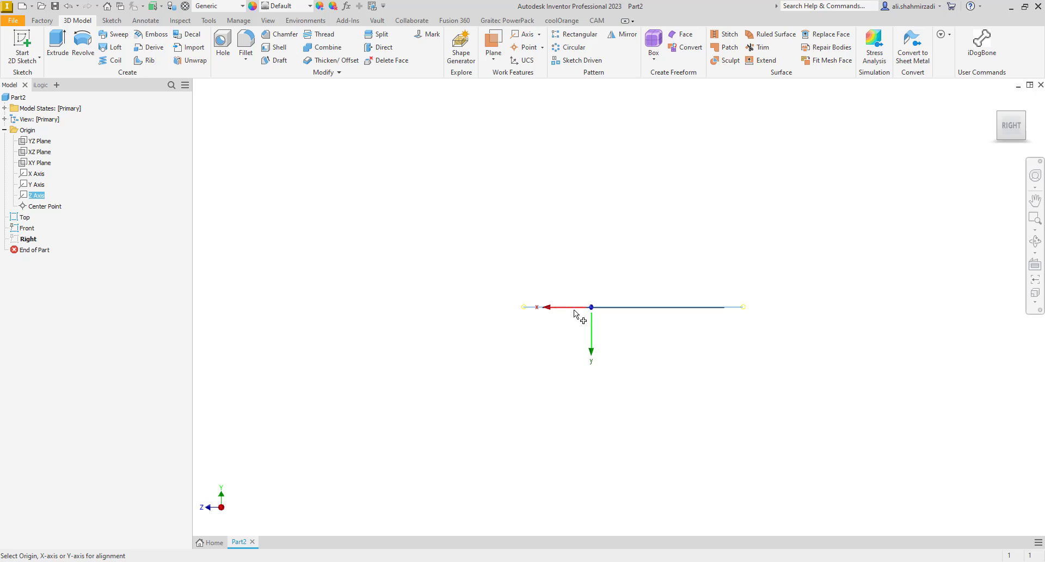
Flip the Right sketch's X axis to the opposite direction, leave the coordinate system edit and collapse the Origin folder
{"action": "left_click", "coordinate": [574, 309]}
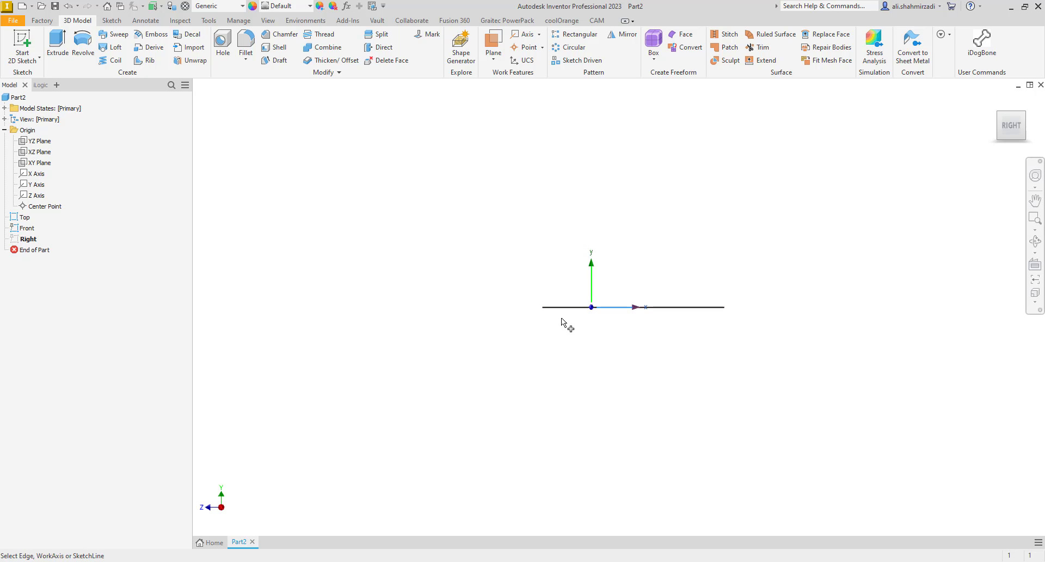
{"action": "right_click", "coordinate": [561, 318]}
{"action": "left_click", "coordinate": [610, 318]}
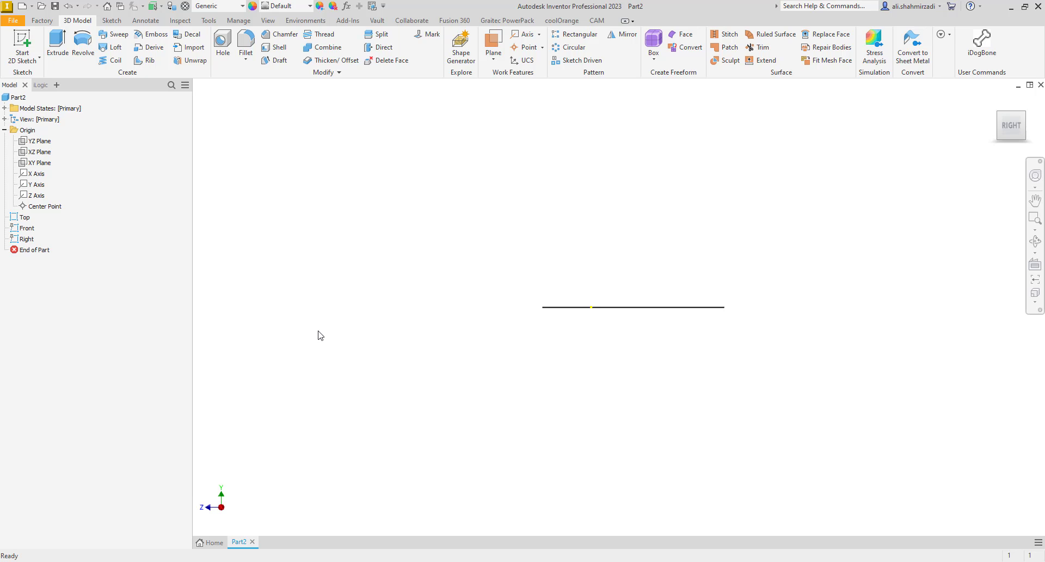
{"action": "left_click", "coordinate": [4, 130]}
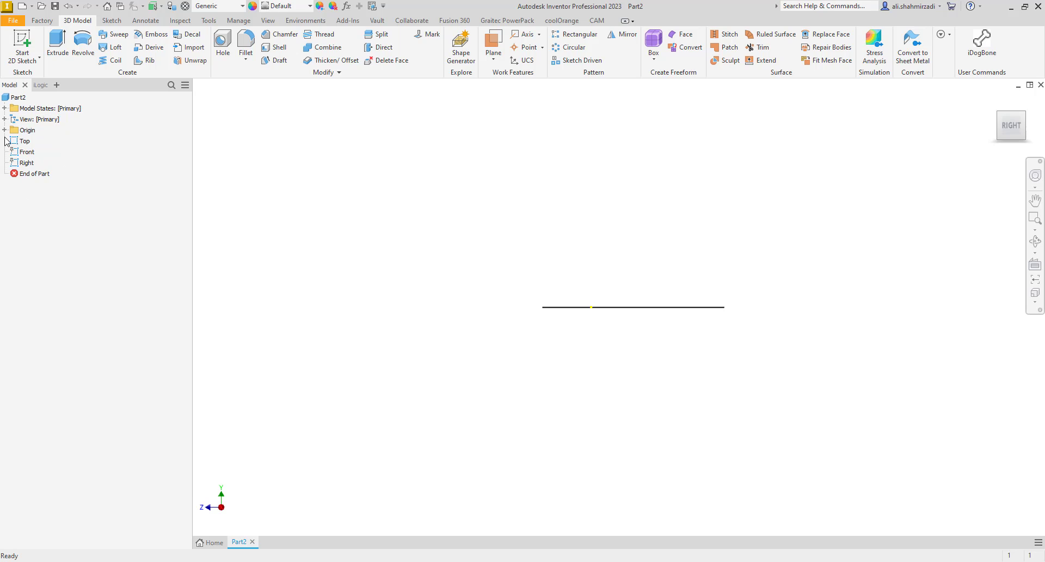